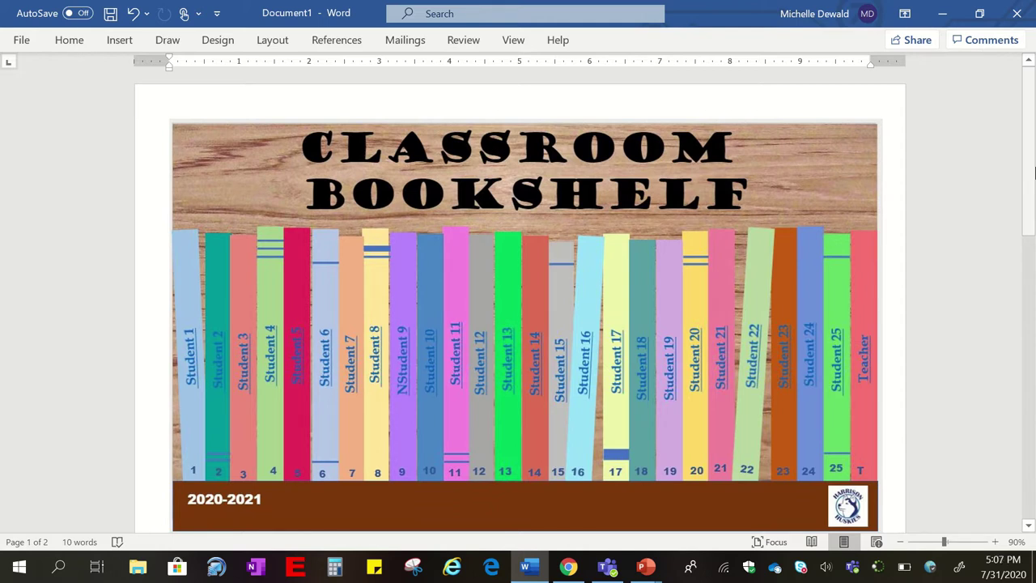
Open the A/E Bookshelf tab of the A/E Reading-Class of 2028 team in Teams
left_click(612, 571)
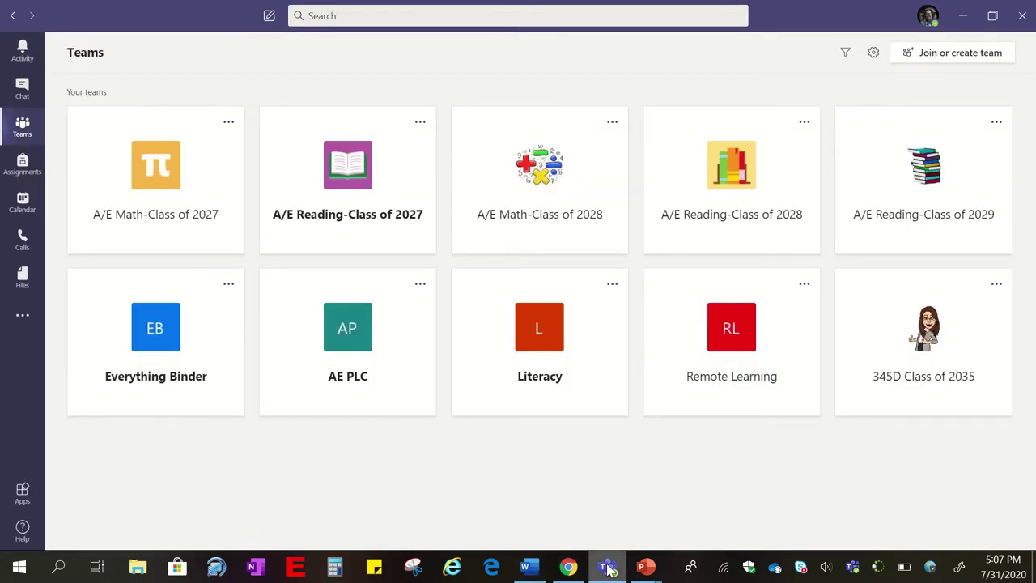
left_click(788, 201)
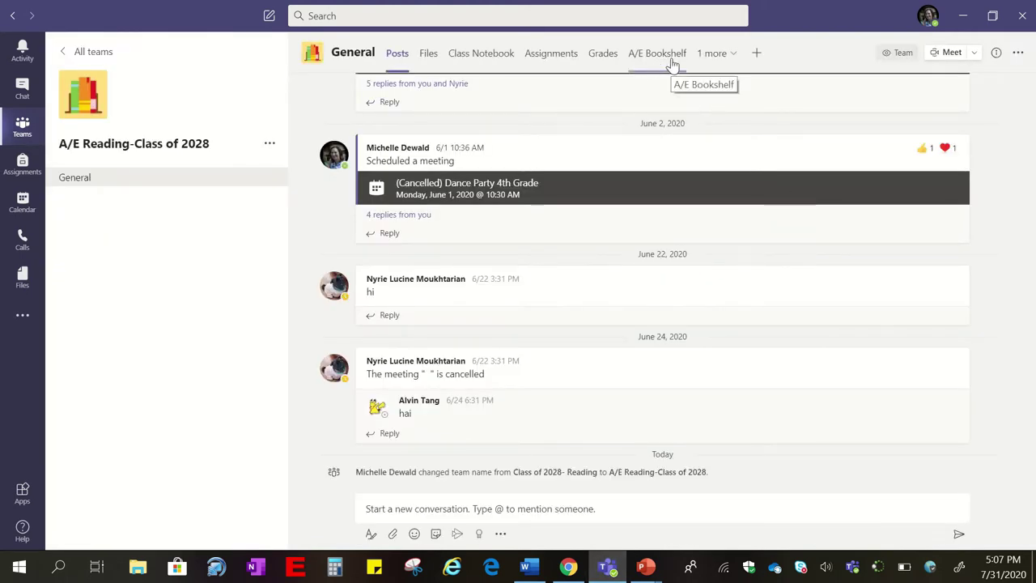
left_click(650, 56)
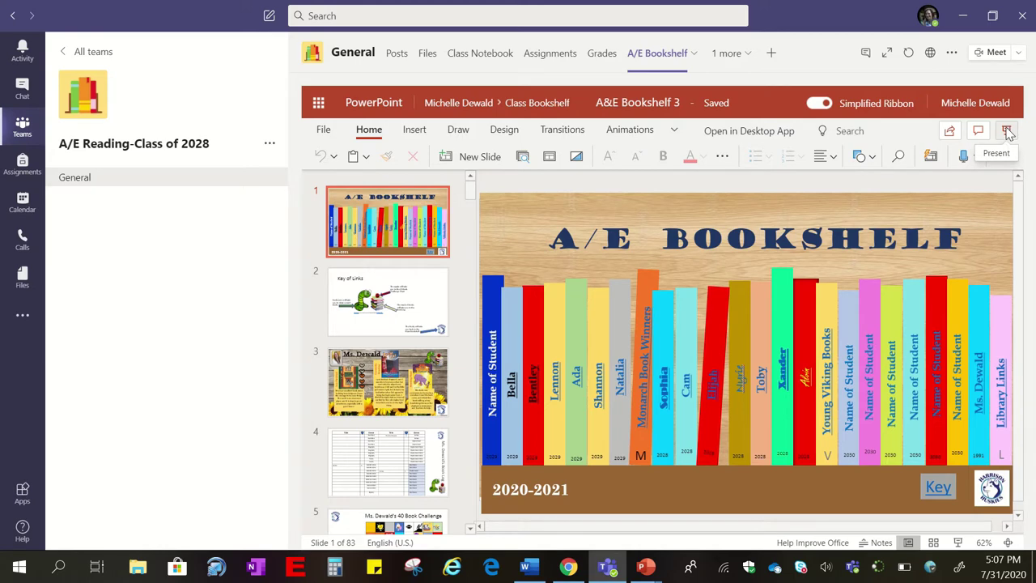
Present the deck, view Cam's reading slide, and return via the Harrison Huskies logo
left_click(1007, 132)
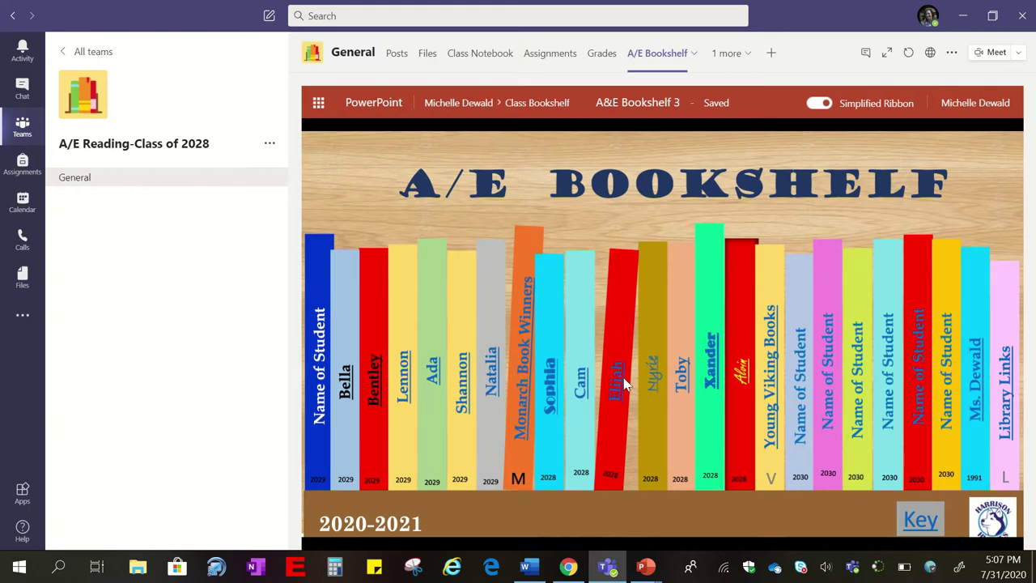
left_click(580, 391)
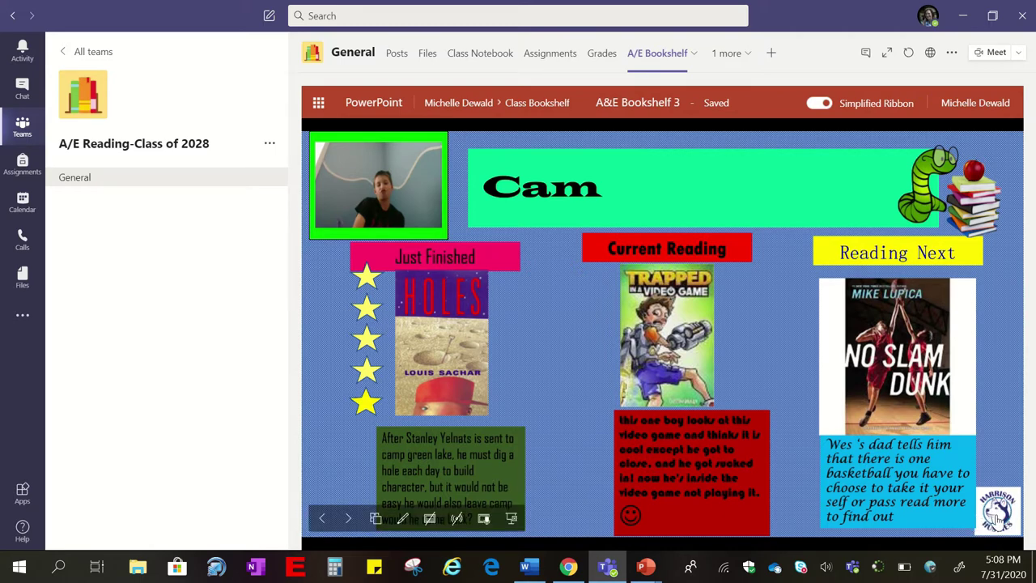
left_click(997, 514)
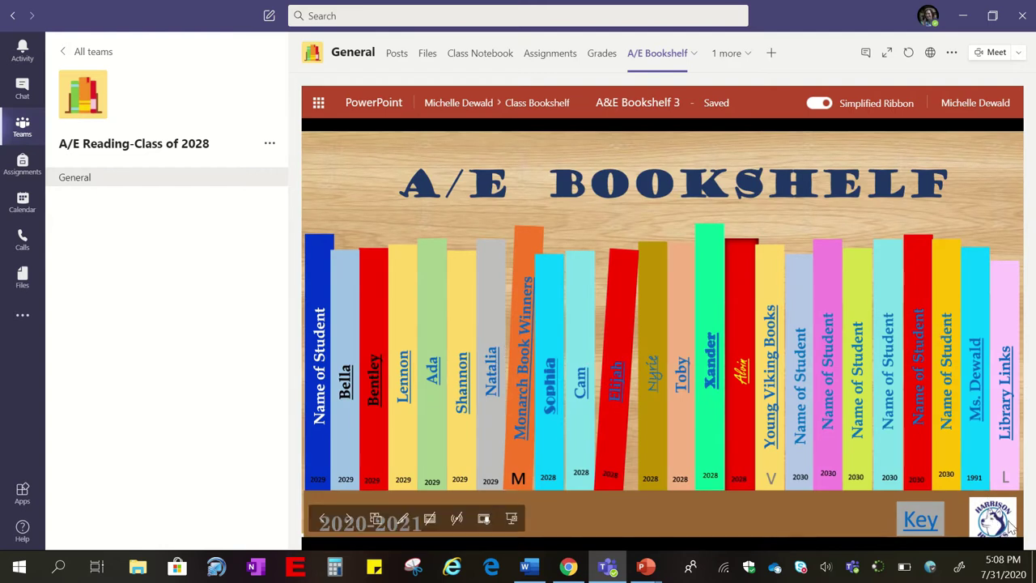
left_click(616, 393)
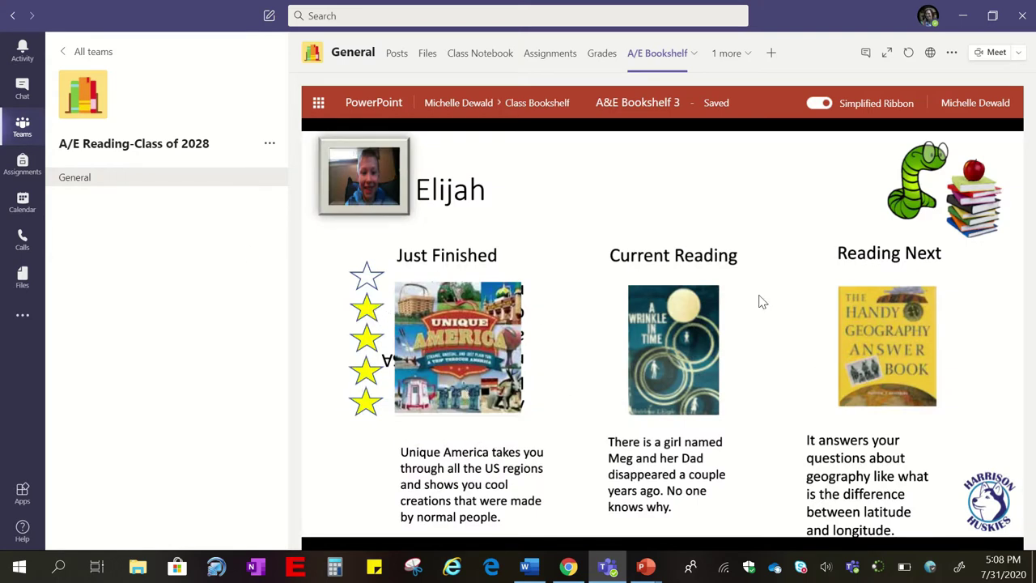
left_click(987, 508)
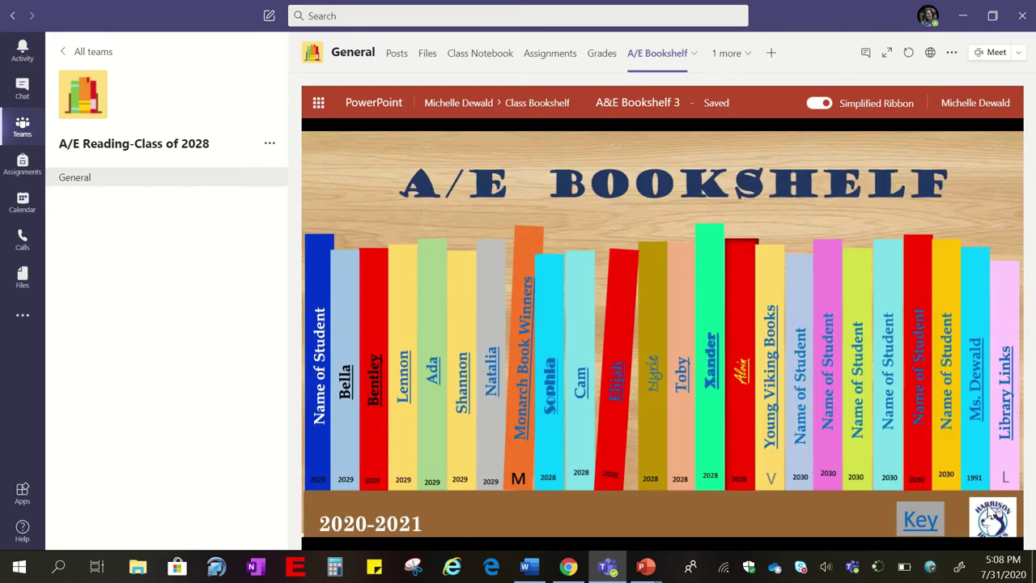
left_click(745, 372)
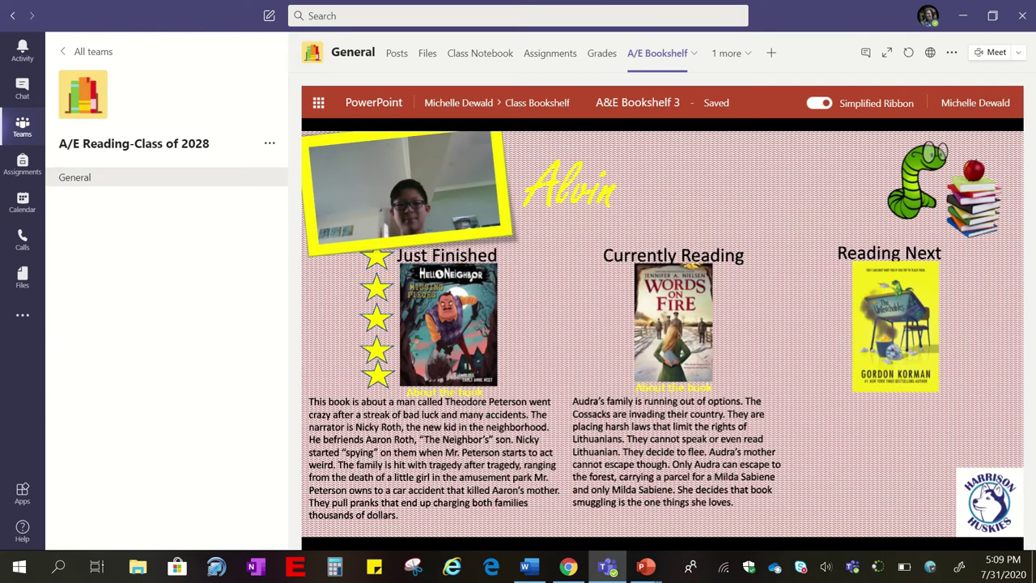
left_click(987, 504)
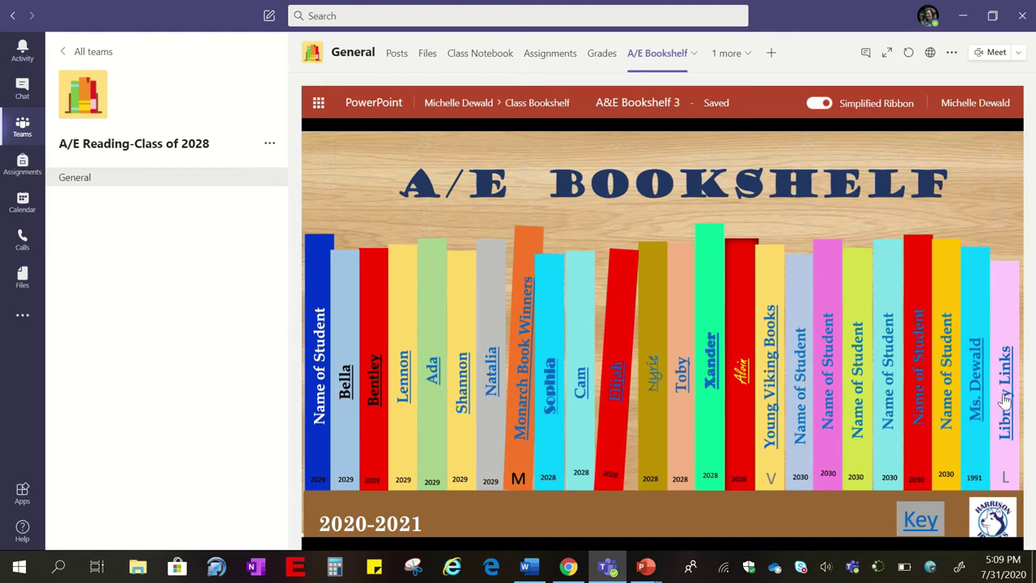
left_click(770, 391)
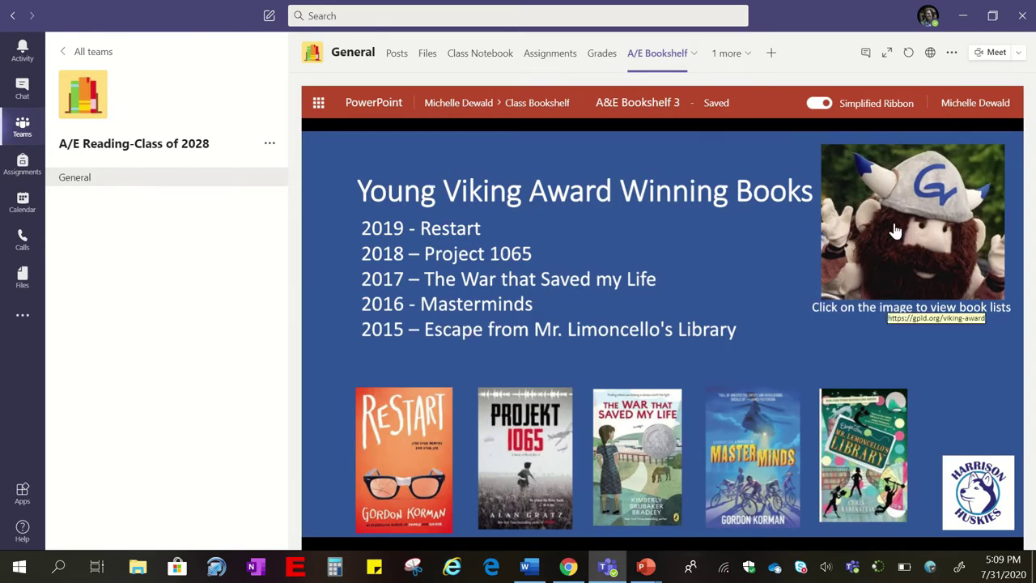
Follow the Viking mascot image link to the gpld.org/viking-award page
left_click(930, 248)
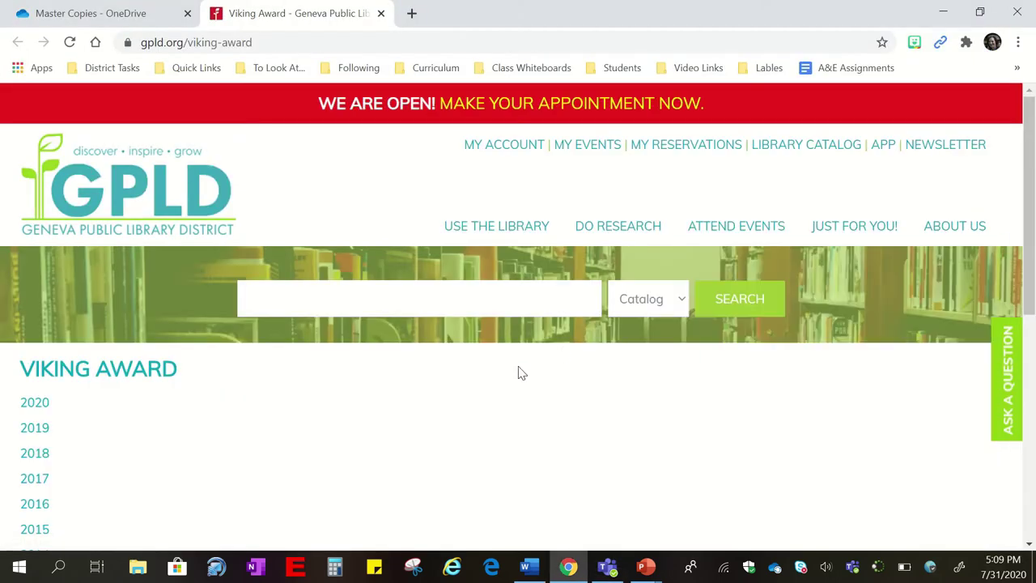
Open and scroll through the 2012 Young Viking brochure PDF, then return to Teams
scroll(159, 380, "down", 4)
scroll(175, 377, "up", 1)
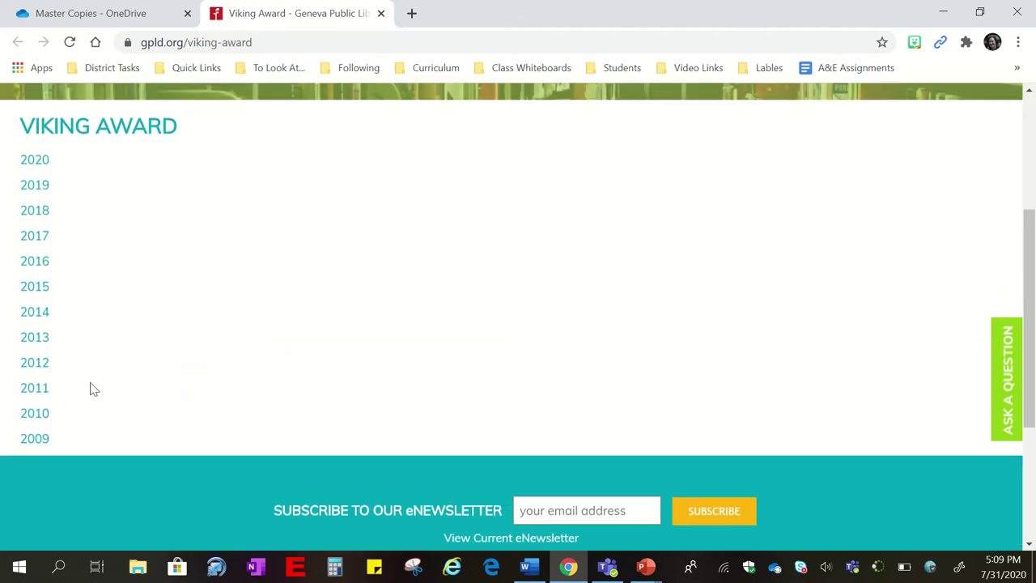
left_click(43, 369)
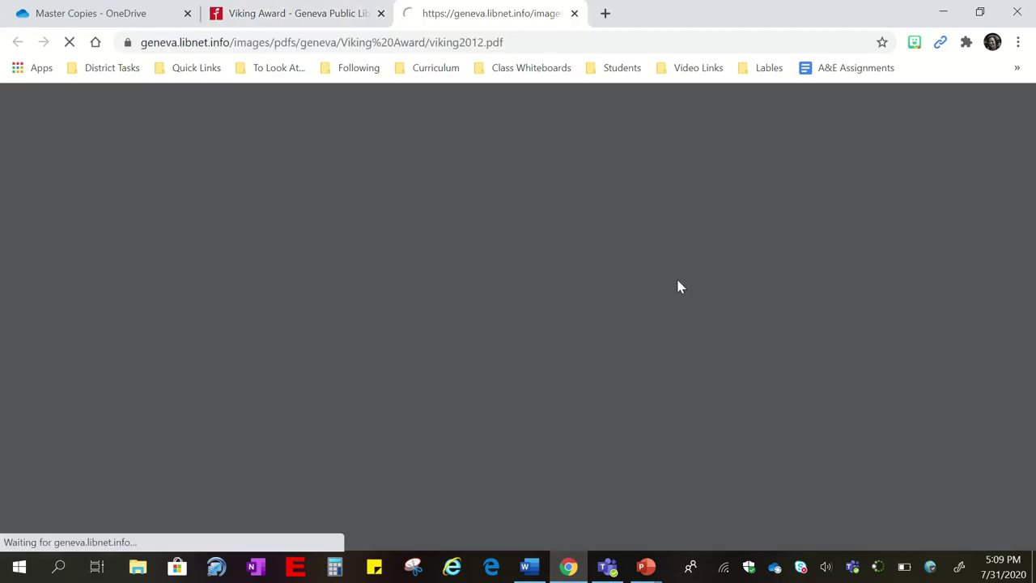
scroll(639, 293, "down", 10)
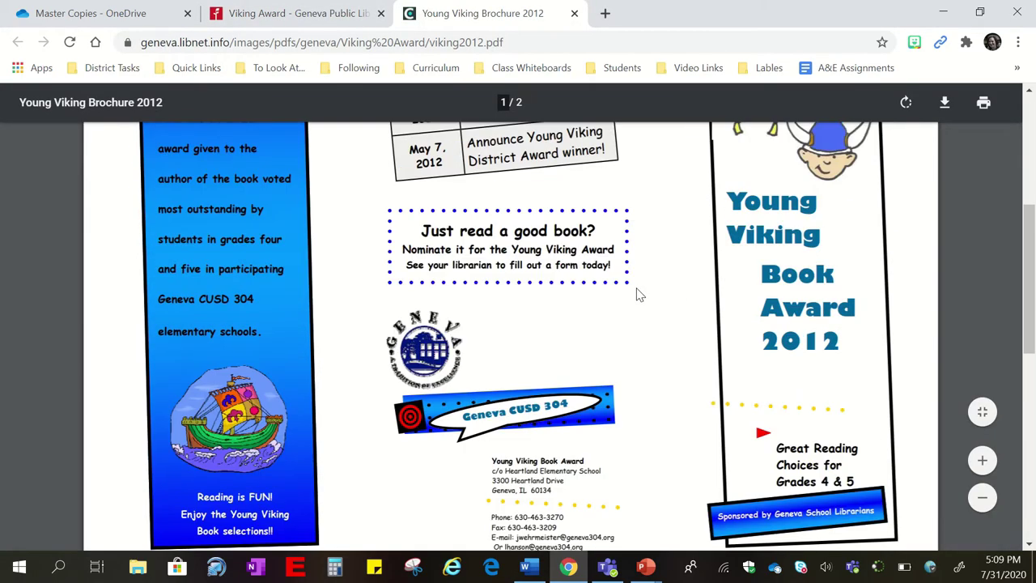
scroll(637, 293, "down", 4)
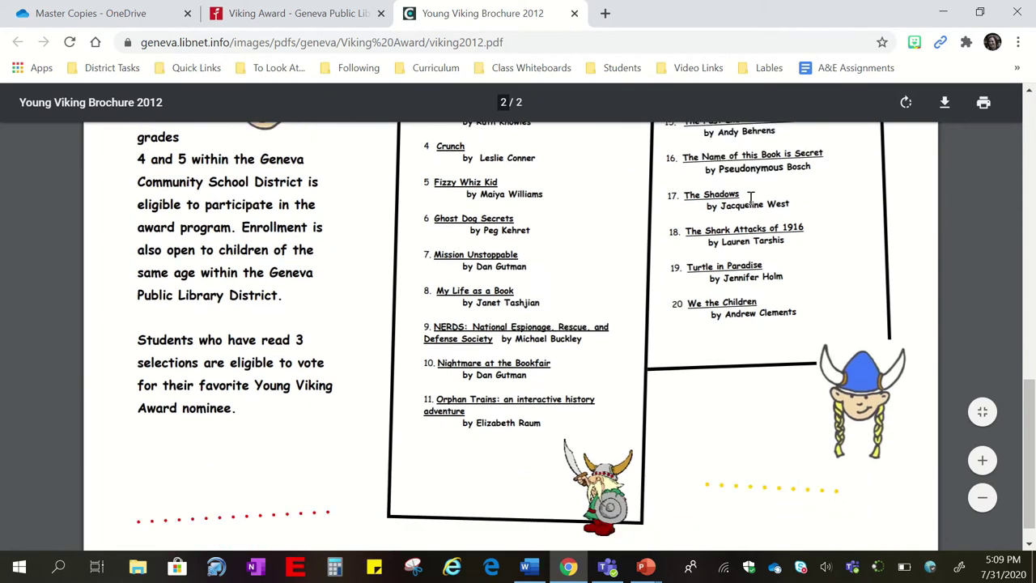
scroll(750, 279, "up", 2)
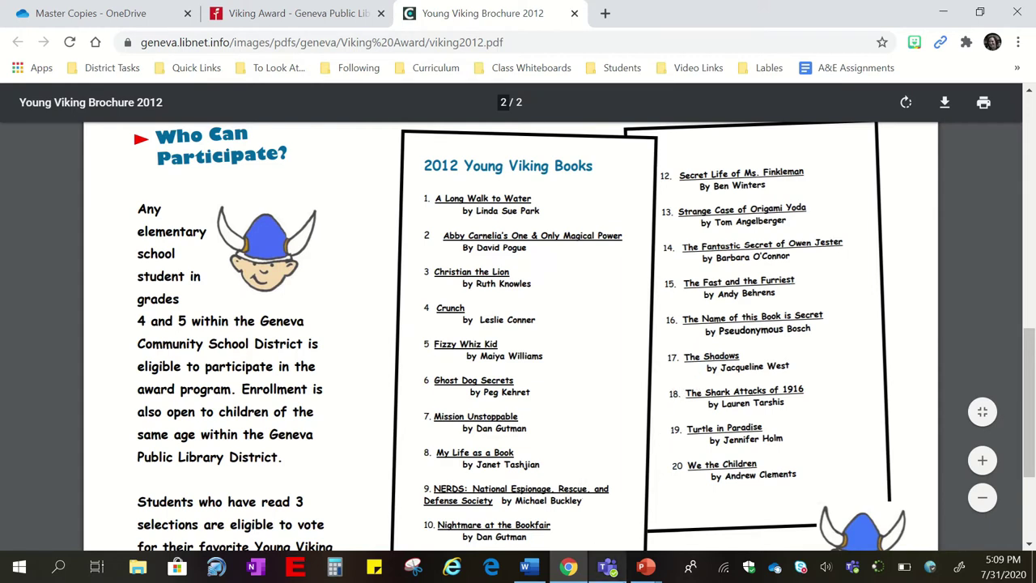
left_click(609, 568)
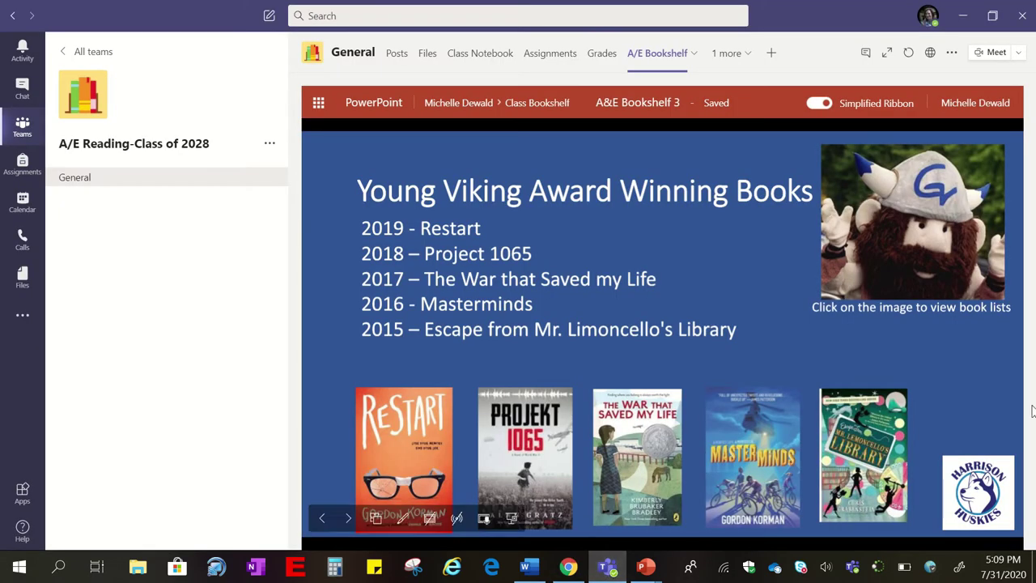
Go back to the bookshelf, open Library Resources, and follow the Geneva Public Library link
left_click(980, 506)
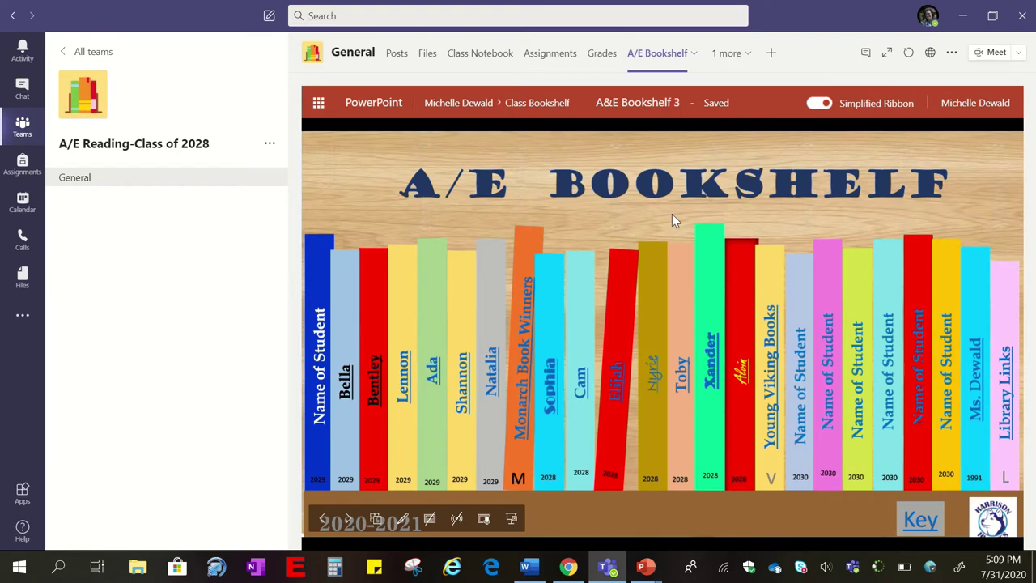
left_click(1006, 409)
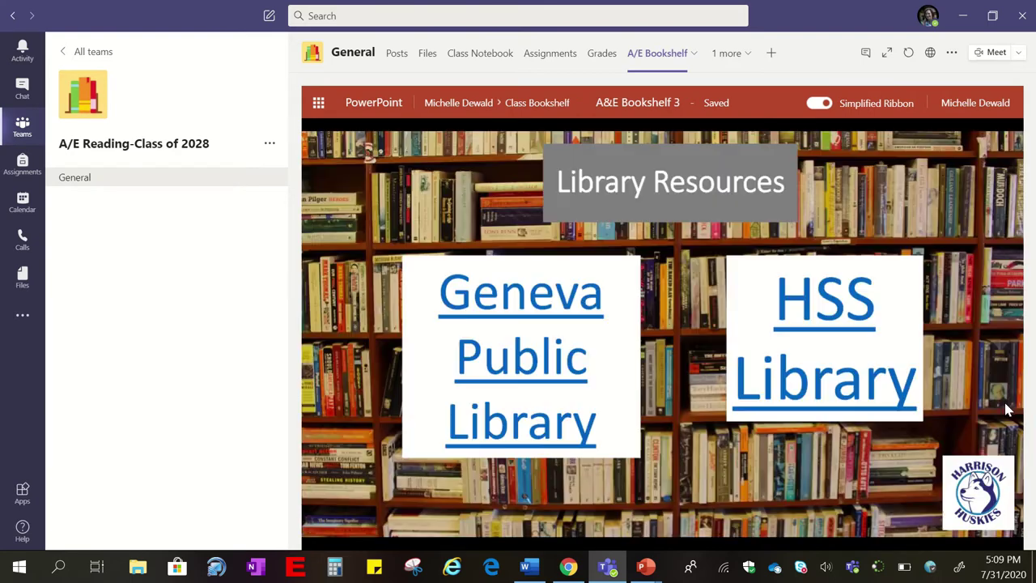
left_click(528, 360)
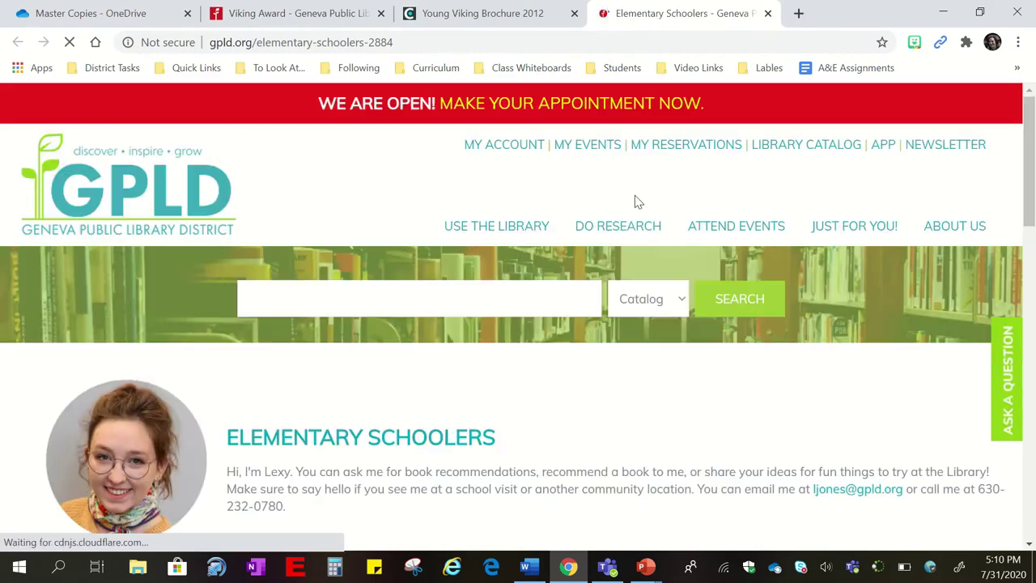
Browse the Elementary Schoolers page, then follow the slide's HSS Library link from Teams
scroll(636, 208, "down", 4)
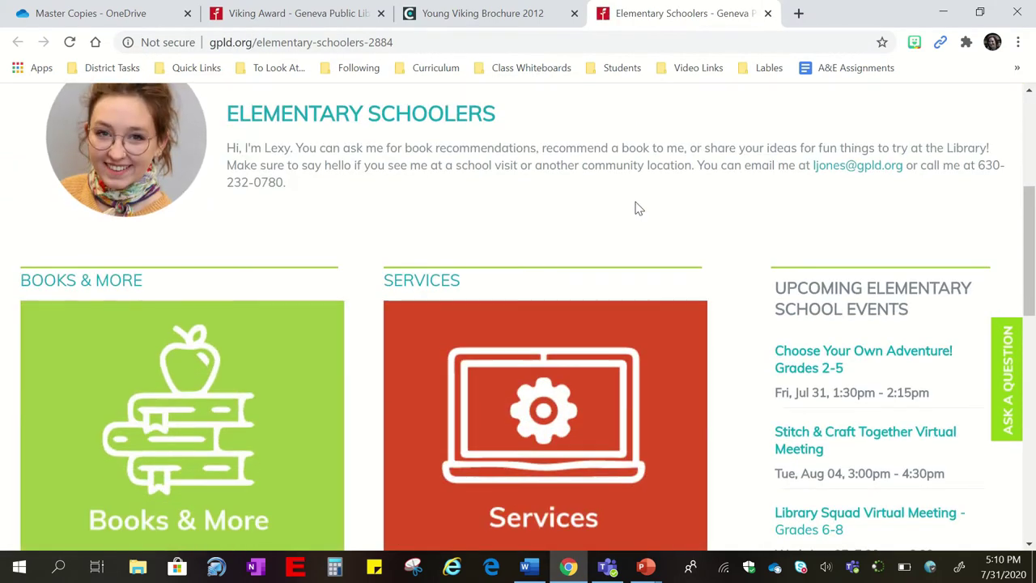
scroll(635, 208, "down", 3)
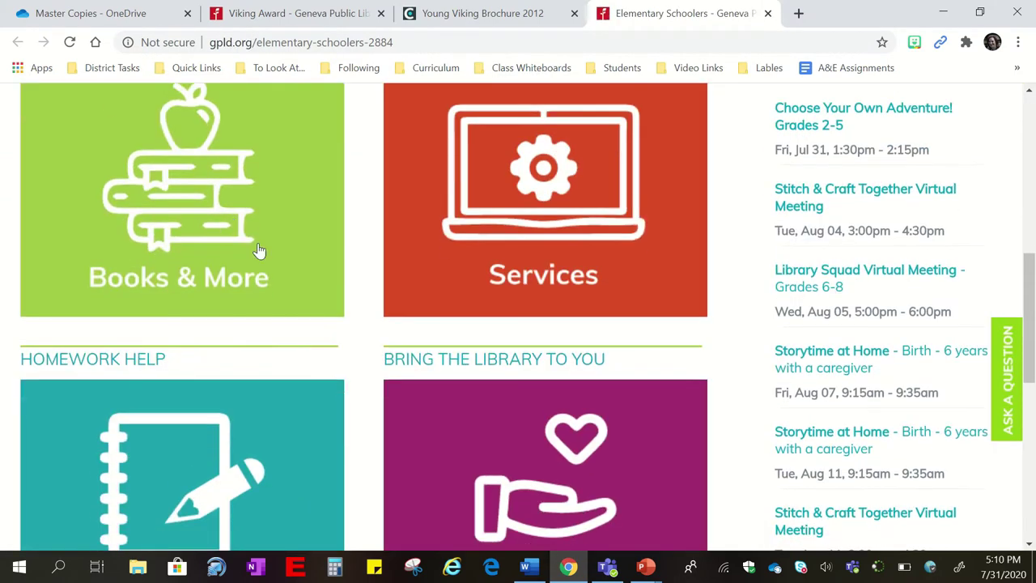
scroll(207, 198, "down", 2)
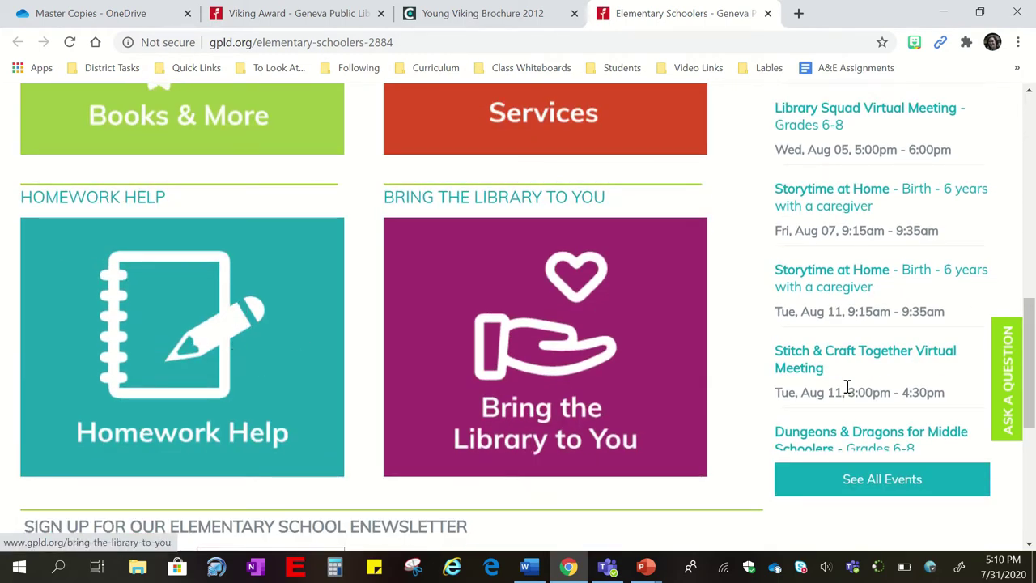
scroll(678, 354, "up", 4)
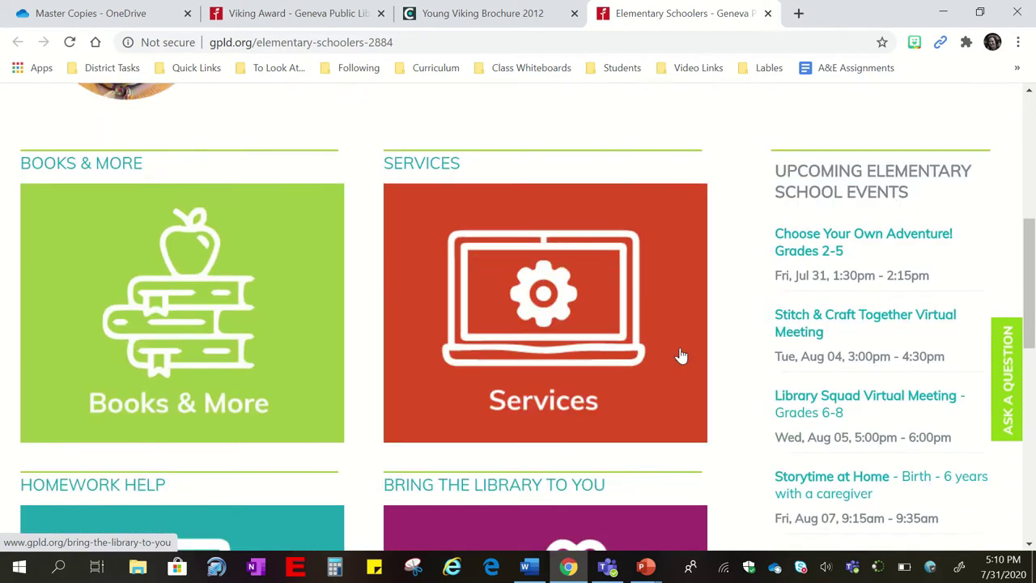
left_click(608, 570)
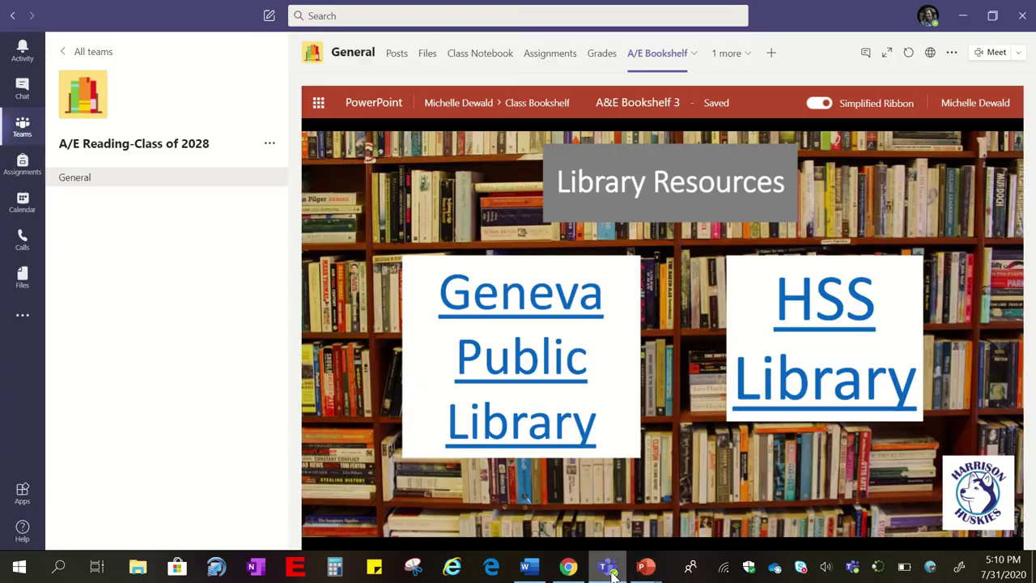
left_click(800, 391)
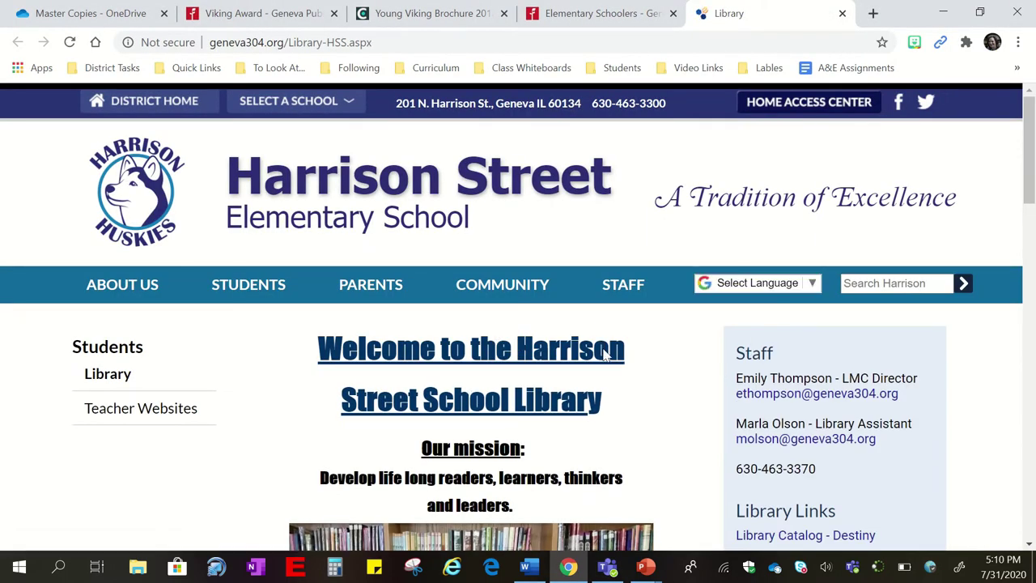
Scroll the HSS Library page, then bring Teams back to the Library Resources slide
scroll(605, 354, "down", 2)
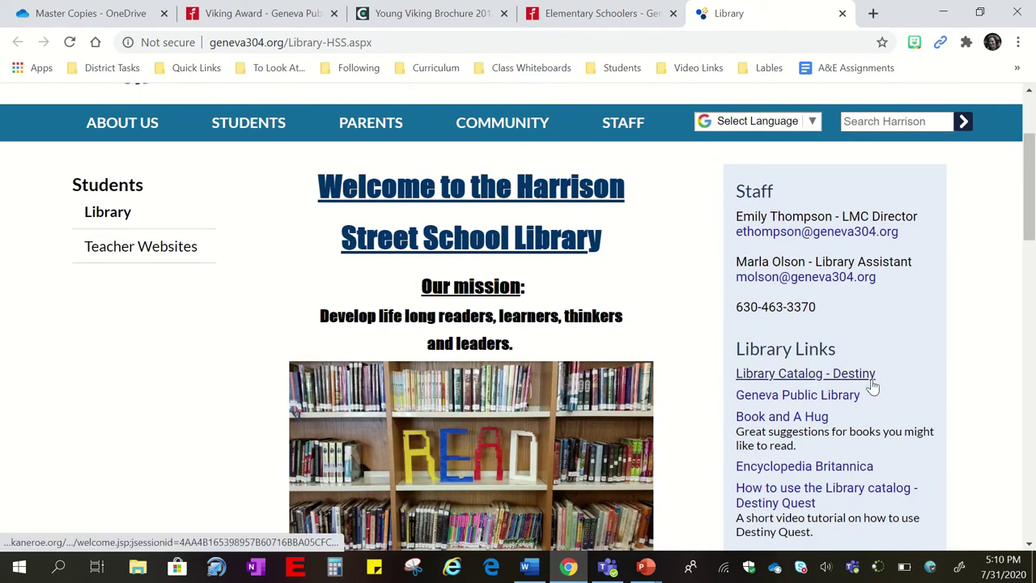
scroll(870, 387, "down", 4)
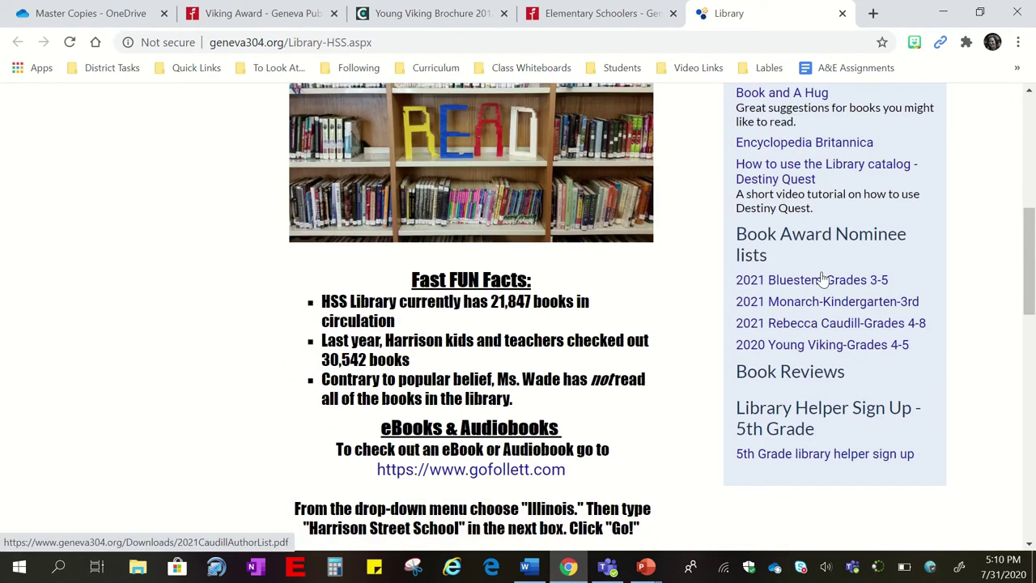
scroll(642, 322, "up", 3)
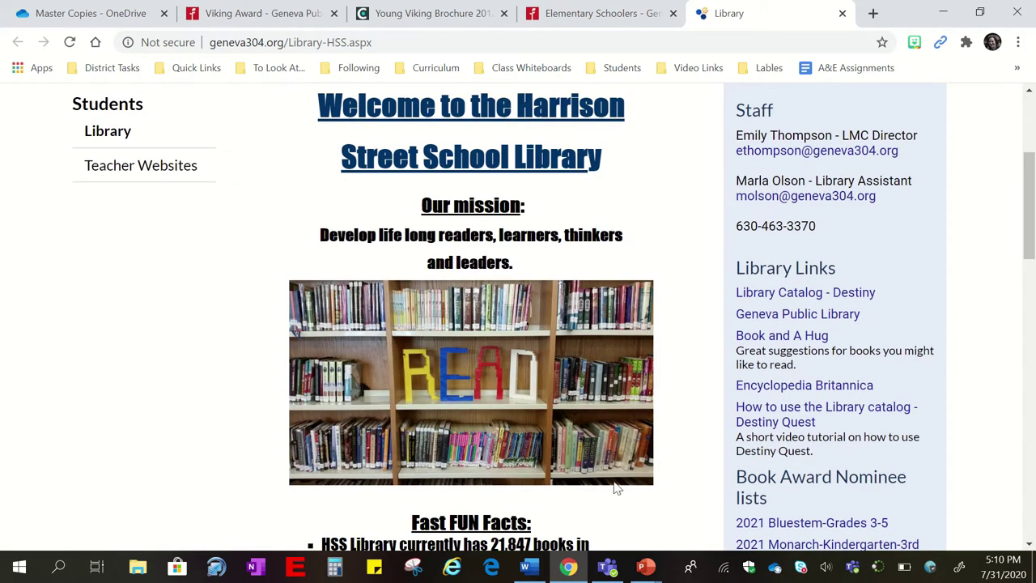
left_click(609, 567)
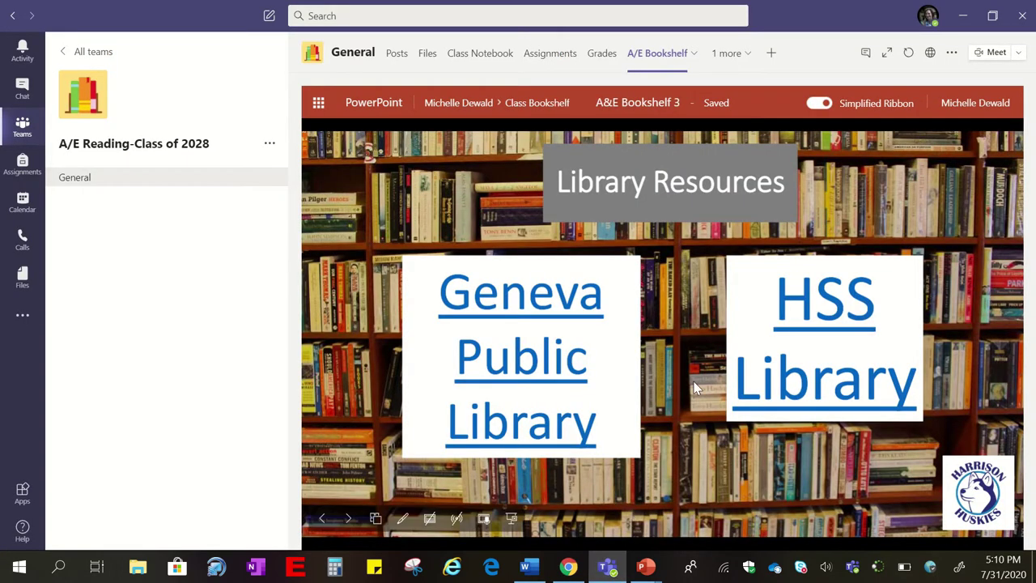
Use the Harrison Huskies logo to go from Library Resources to the A/E BOOKSHELF slide
left_click(989, 512)
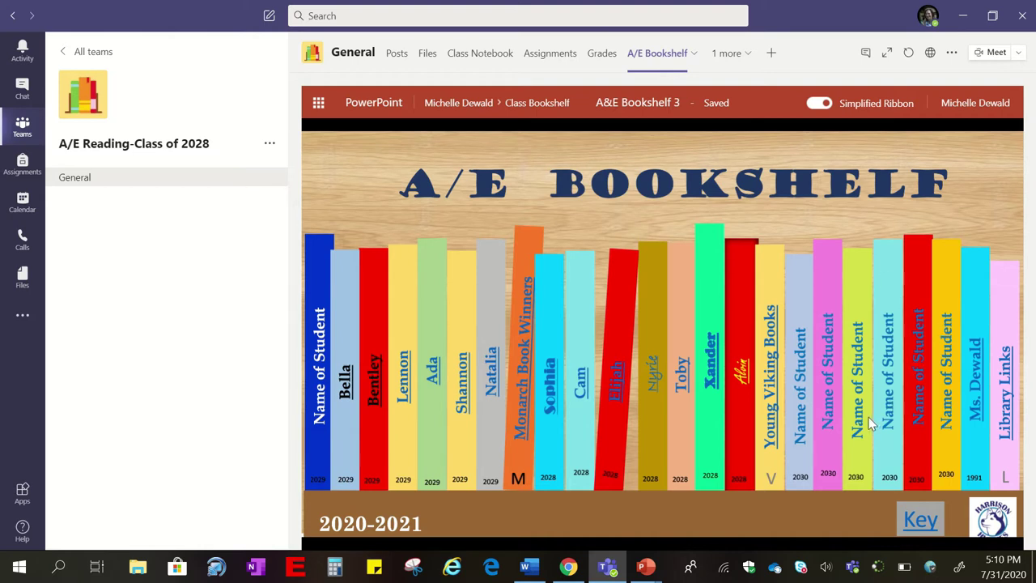
Open Cam's reading slide, then his Book Log, then his 40 Book Challenge chart
left_click(579, 395)
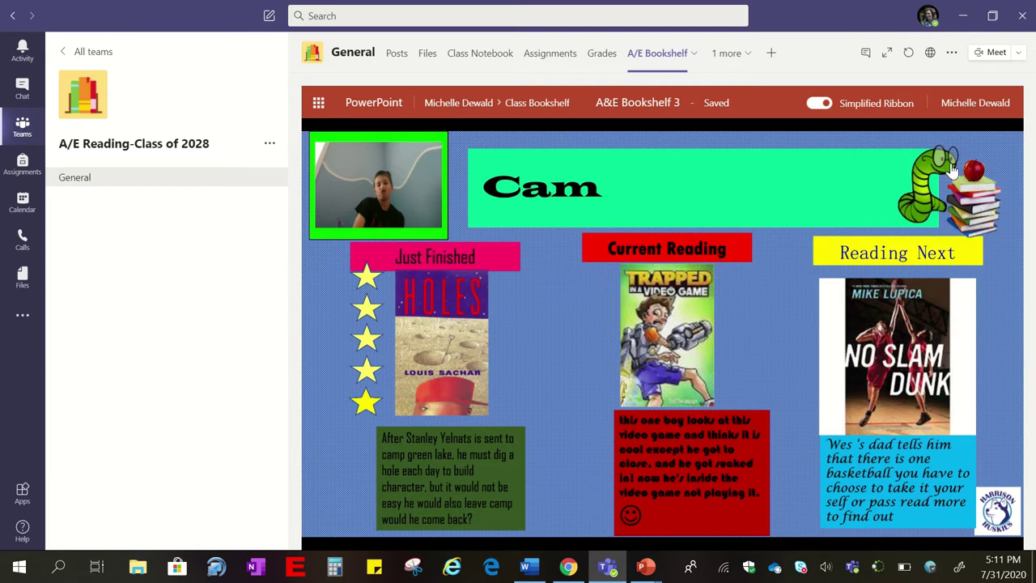
left_click(977, 211)
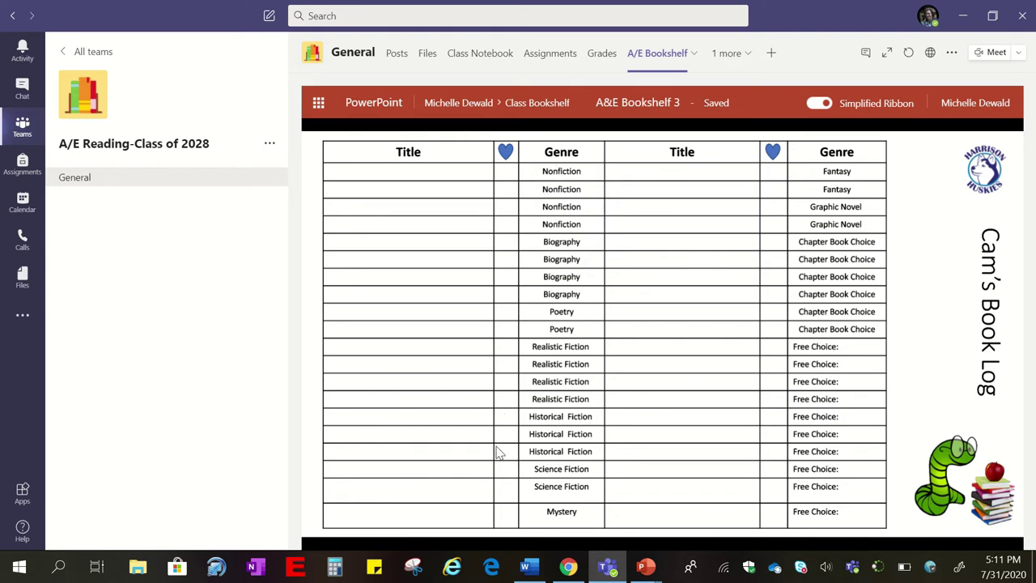
left_click(994, 474)
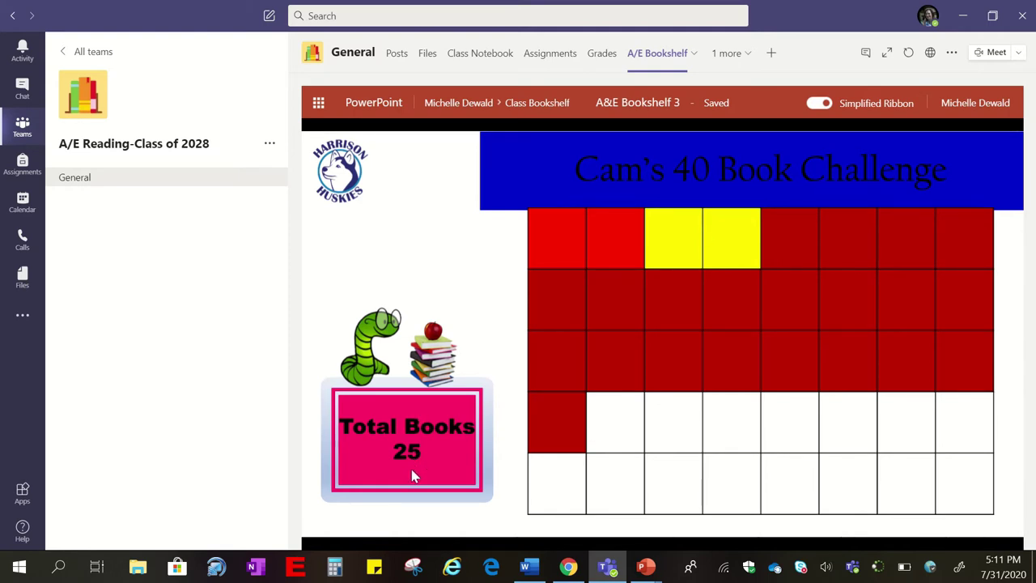
Test the apple, bookworm and book-stack links, return home, then open the Key of Links slide
left_click(376, 352)
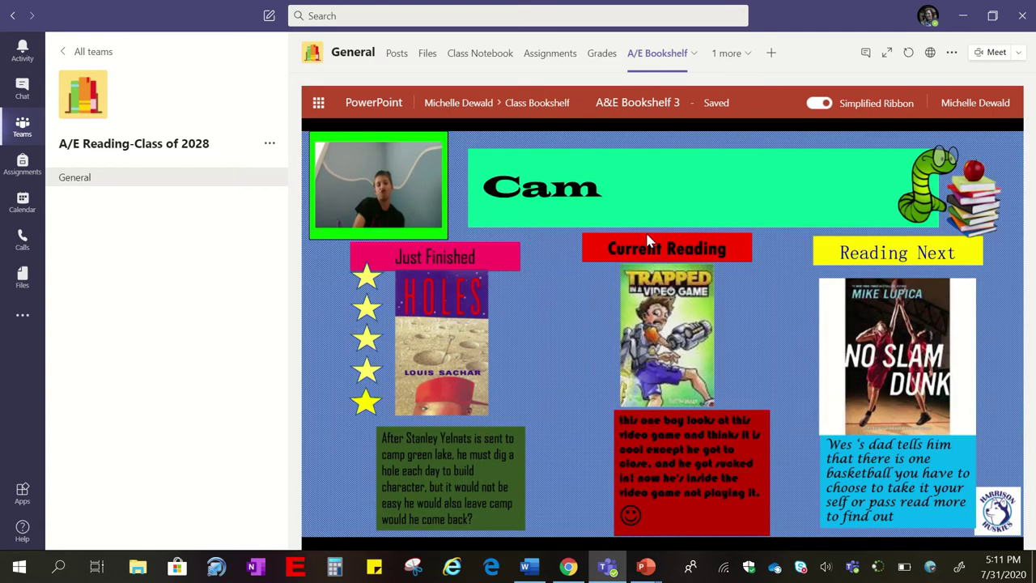
left_click(975, 208)
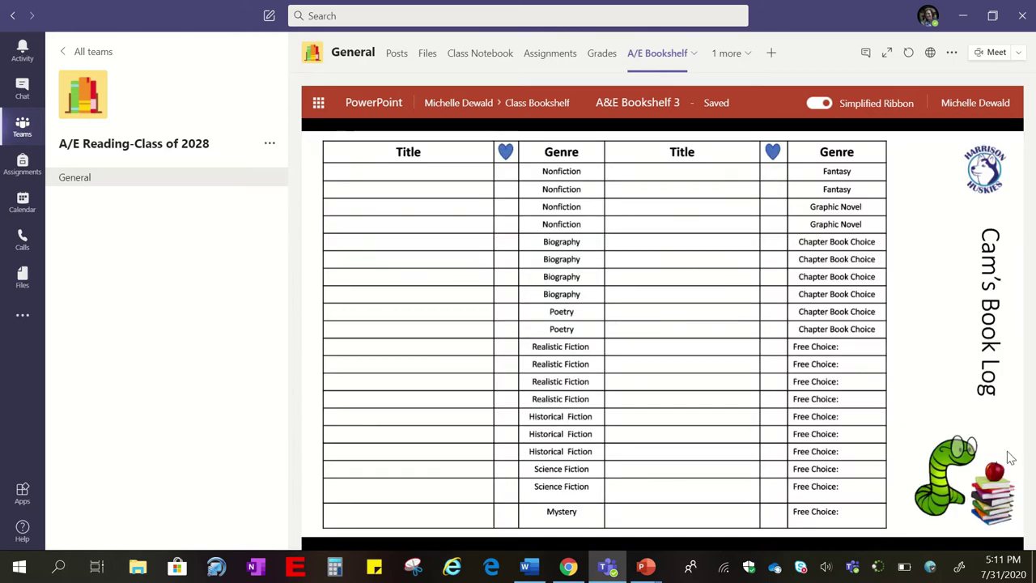
left_click(996, 477)
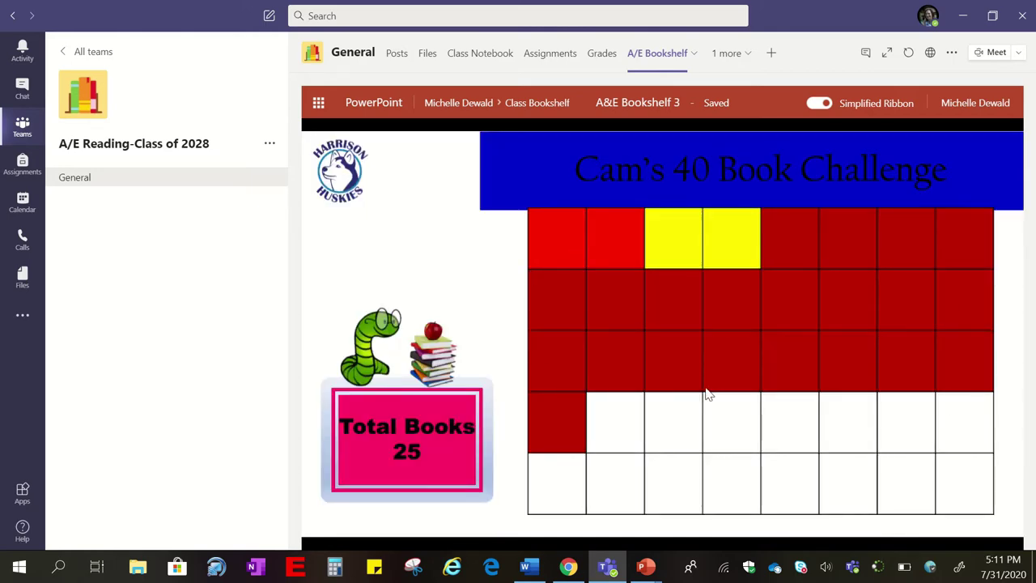
left_click(348, 171)
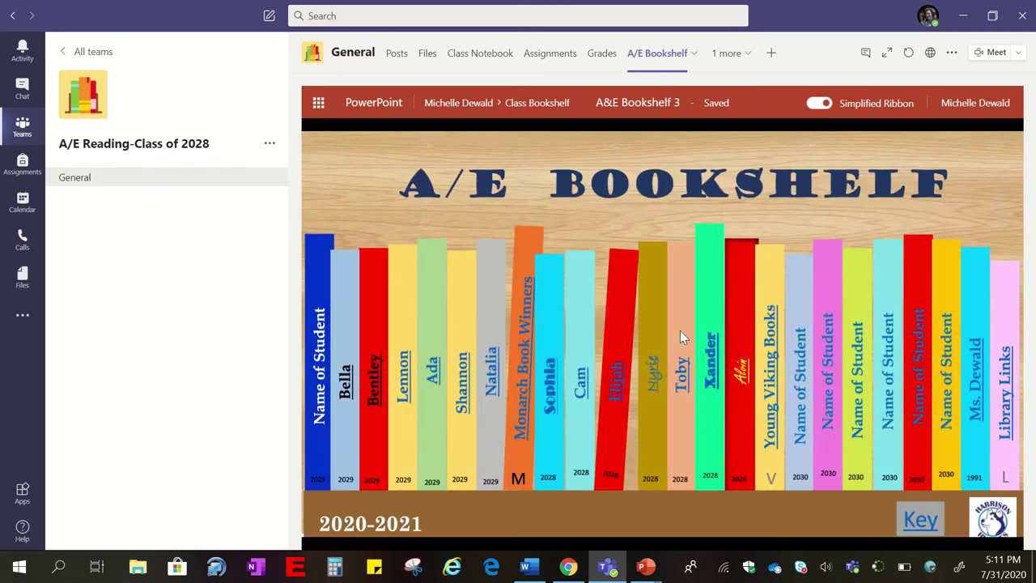
left_click(919, 528)
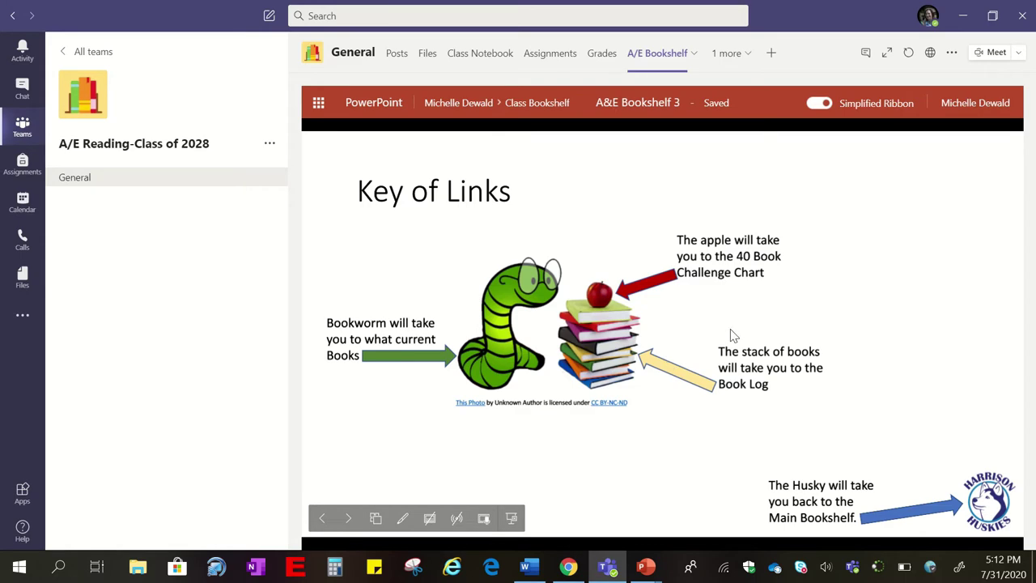
Return to the A/E BOOKSHELF spine slide, then switch to the class's Grades tab
left_click(993, 516)
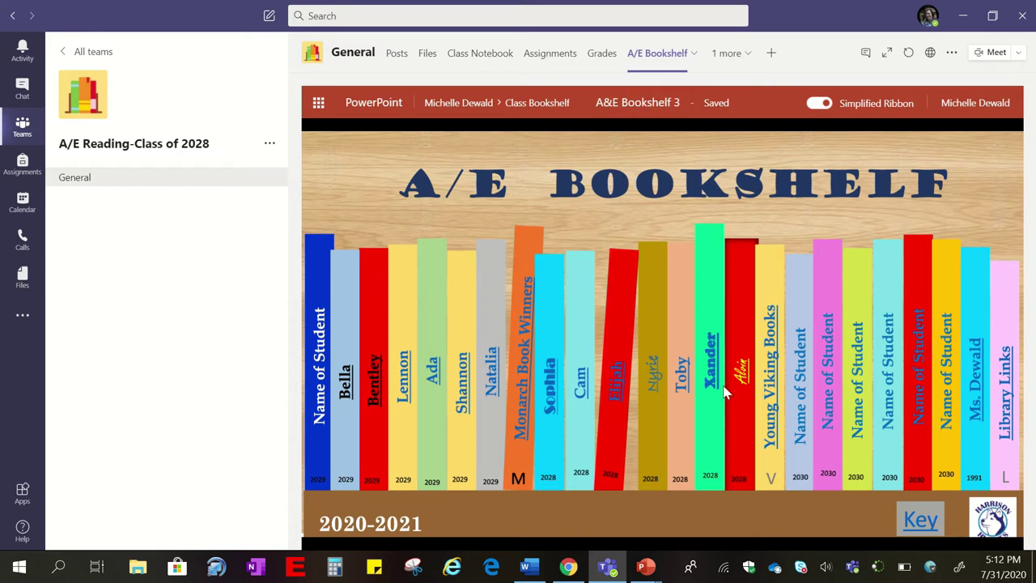
left_click(599, 55)
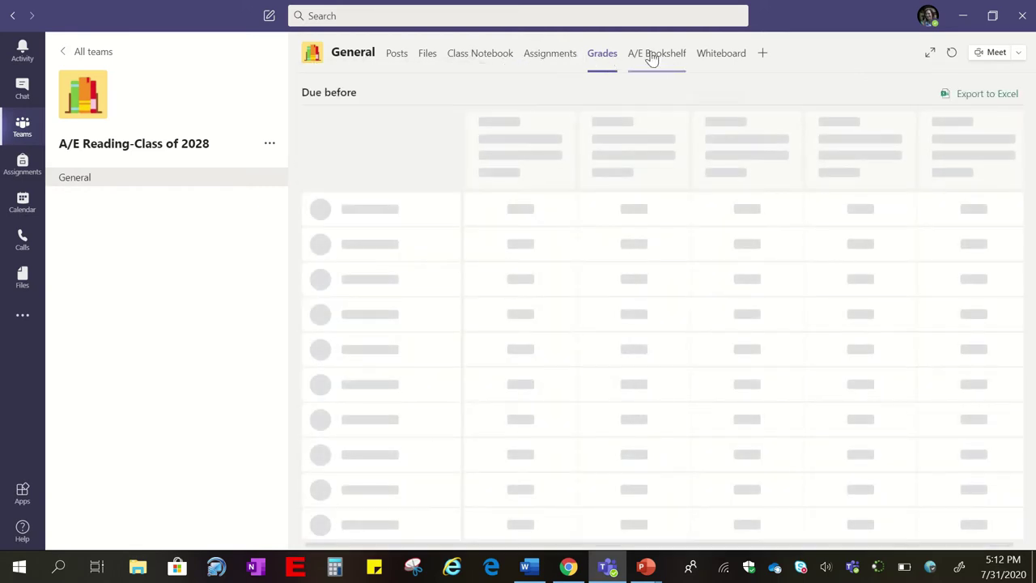
Reopen the A/E Bookshelf deck in edit mode and browse its later slides
left_click(651, 58)
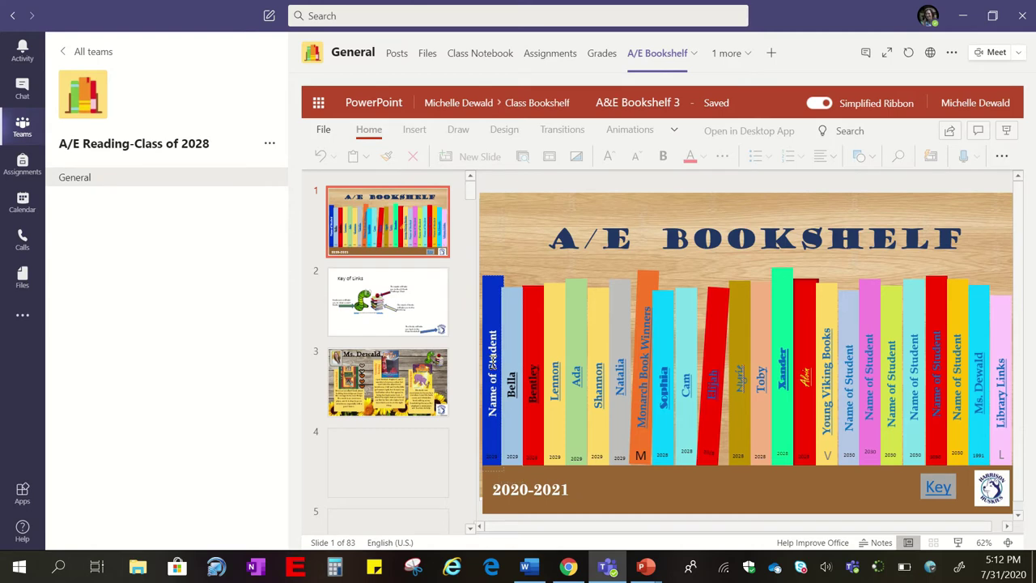
mouse_move(466, 194)
left_mouse_down()
mouse_move(464, 264)
mouse_move(480, 190)
left_mouse_up()
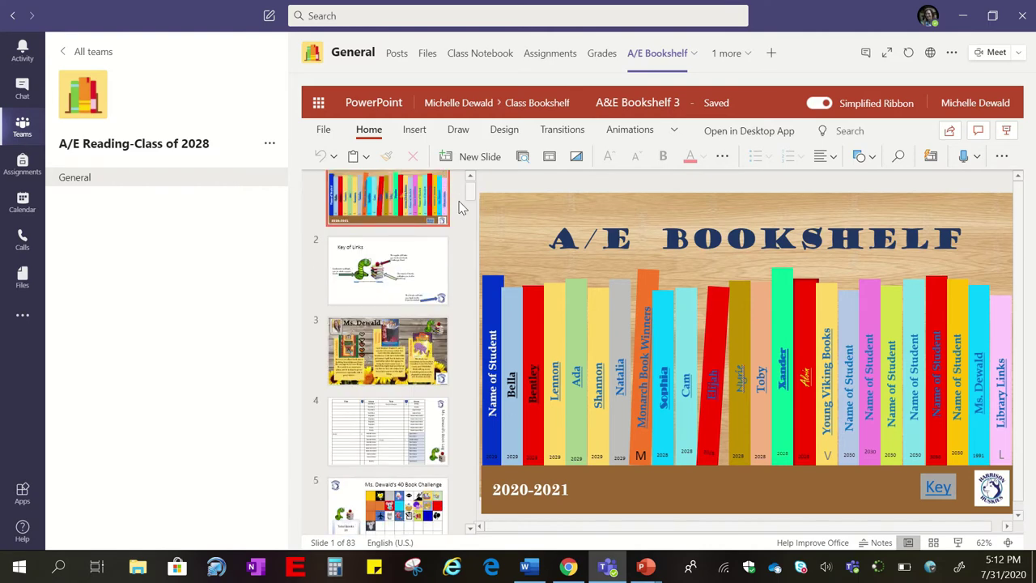
left_click_drag(467, 191, 472, 331)
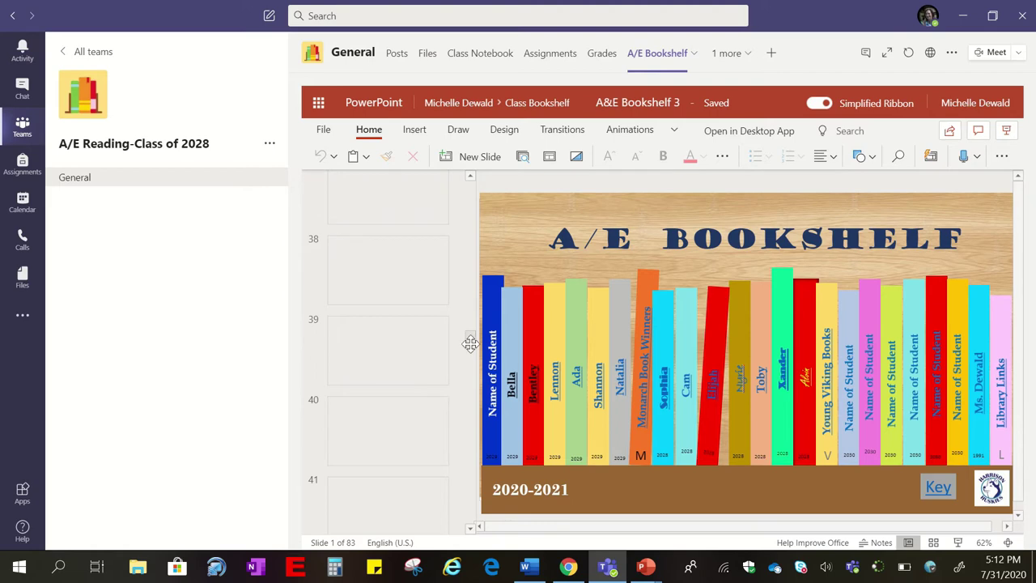
left_click_drag(474, 350, 454, 501)
scroll(453, 502, "down", 3)
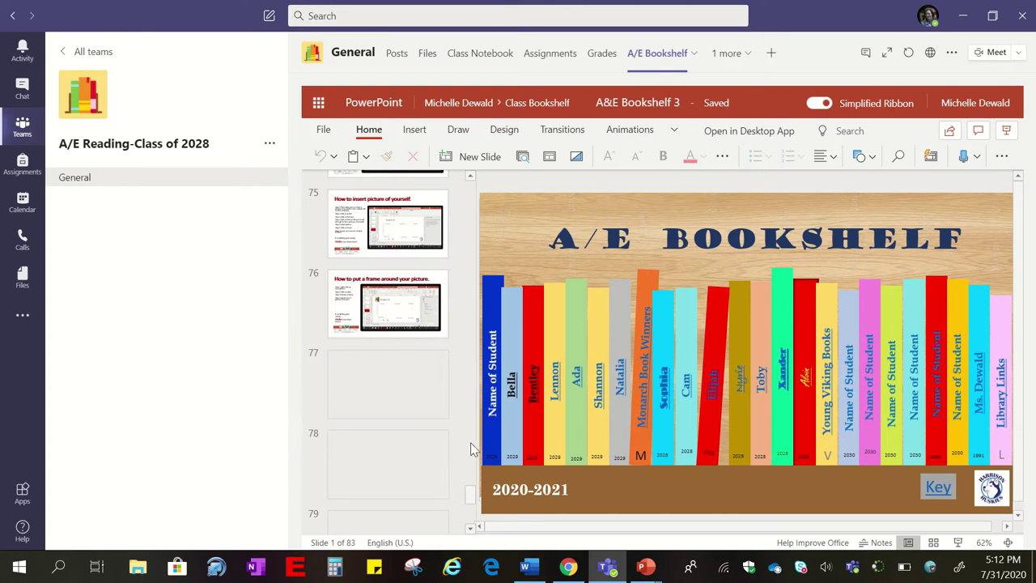
scroll(476, 500, "up", 7)
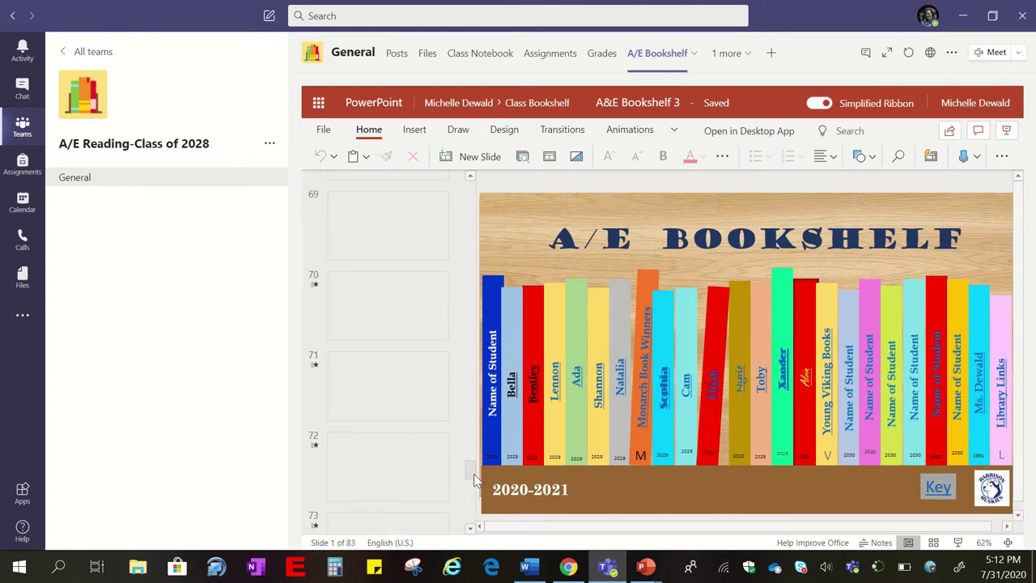
Browse the Student Resources (slide 66), Key of Links and students' reading slides
left_click(470, 175)
left_click(471, 175)
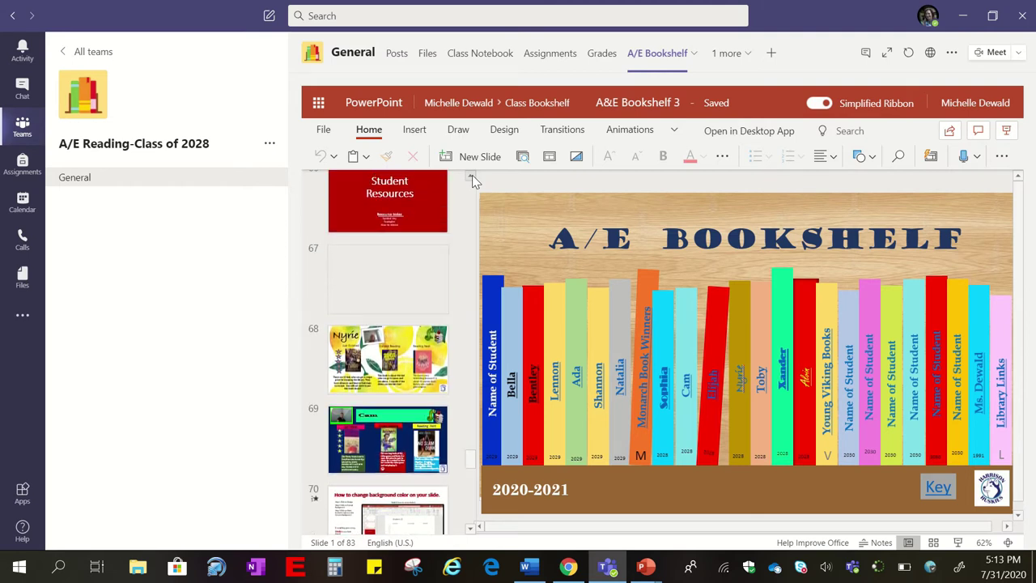
left_click(472, 174)
left_click(388, 213)
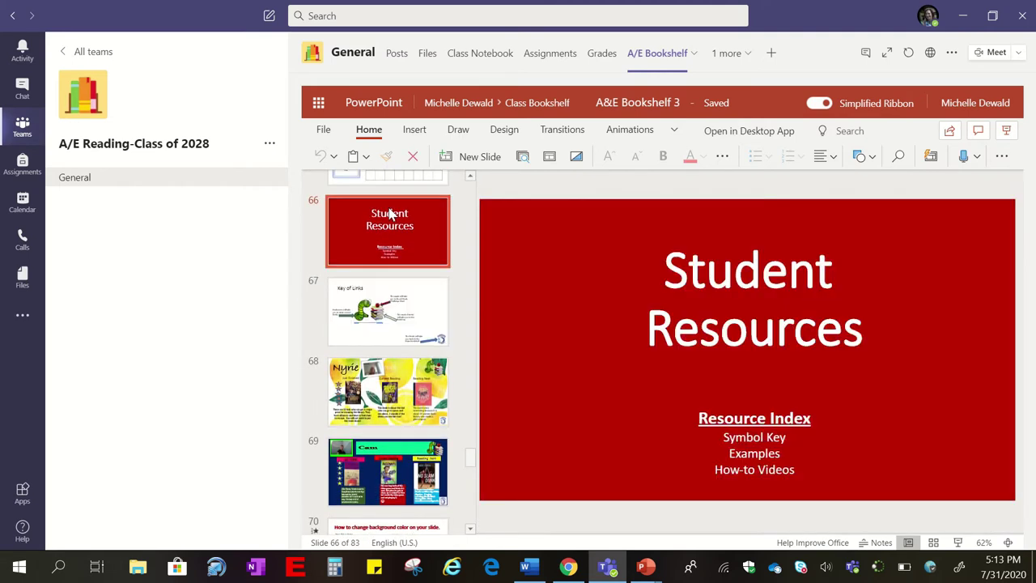
left_click(391, 321)
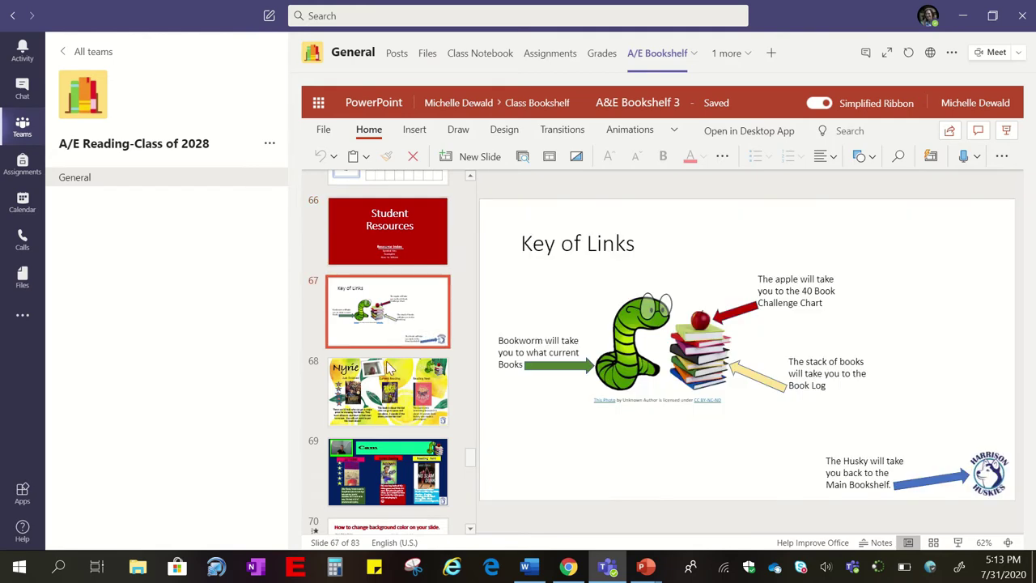
left_click(388, 400)
left_click(386, 477)
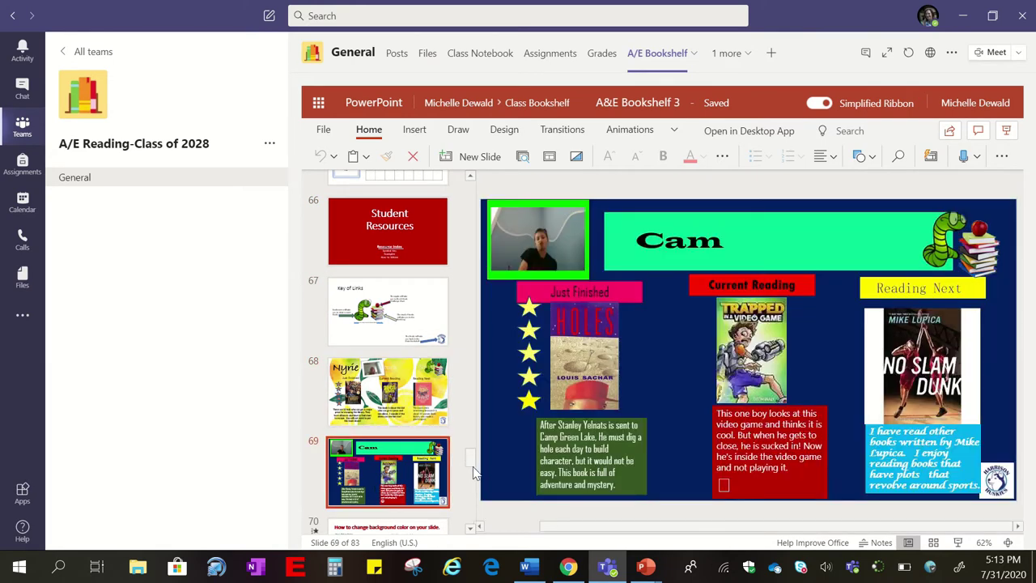
mouse_move(469, 462)
left_mouse_down()
mouse_move(470, 493)
mouse_move(474, 475)
left_mouse_up()
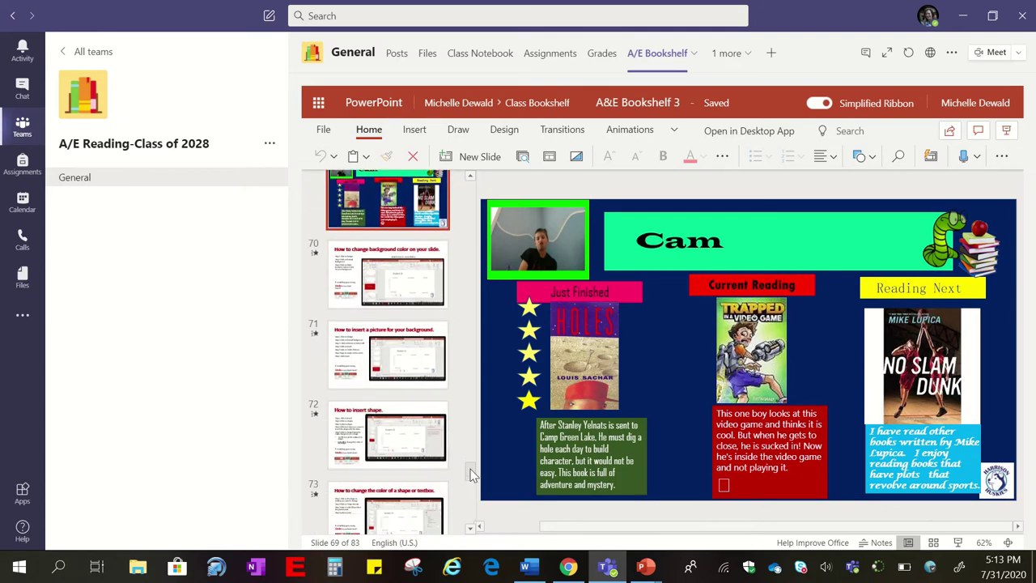
Look through the how-to slides on background colour, background pictures, shapes and shape colours
left_click(387, 279)
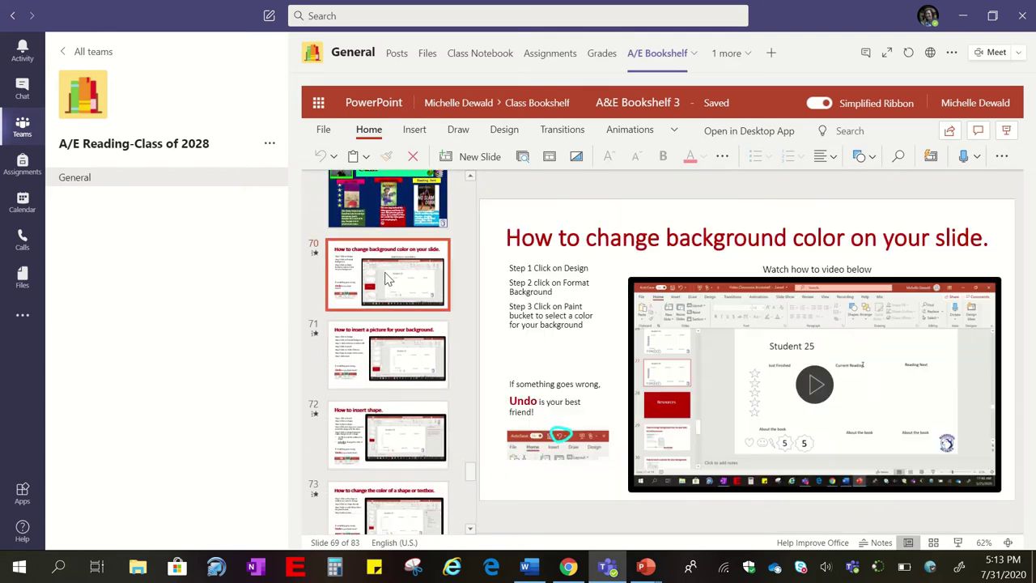
left_click(398, 378)
left_click(387, 452)
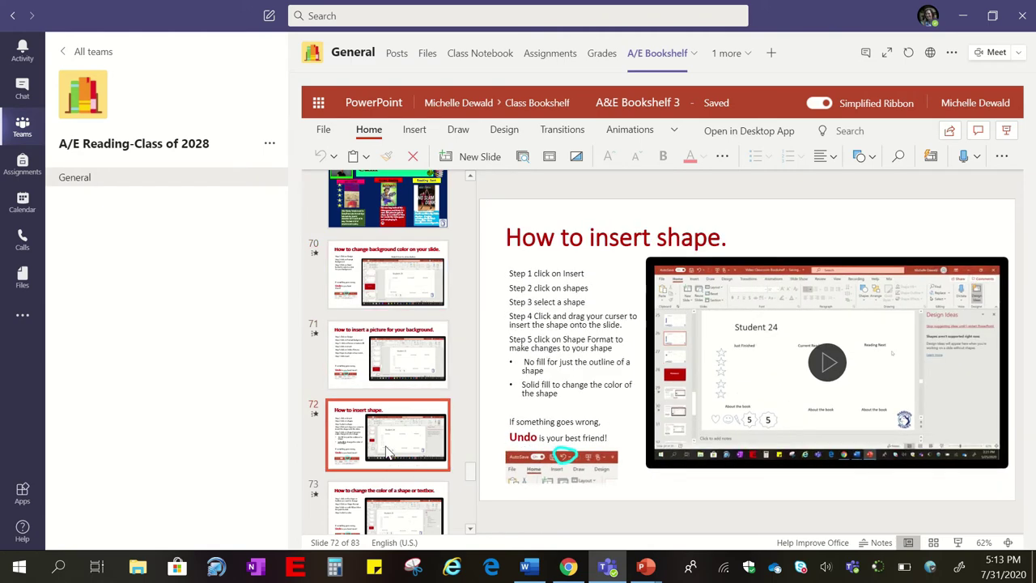
scroll(405, 409, "down", 4)
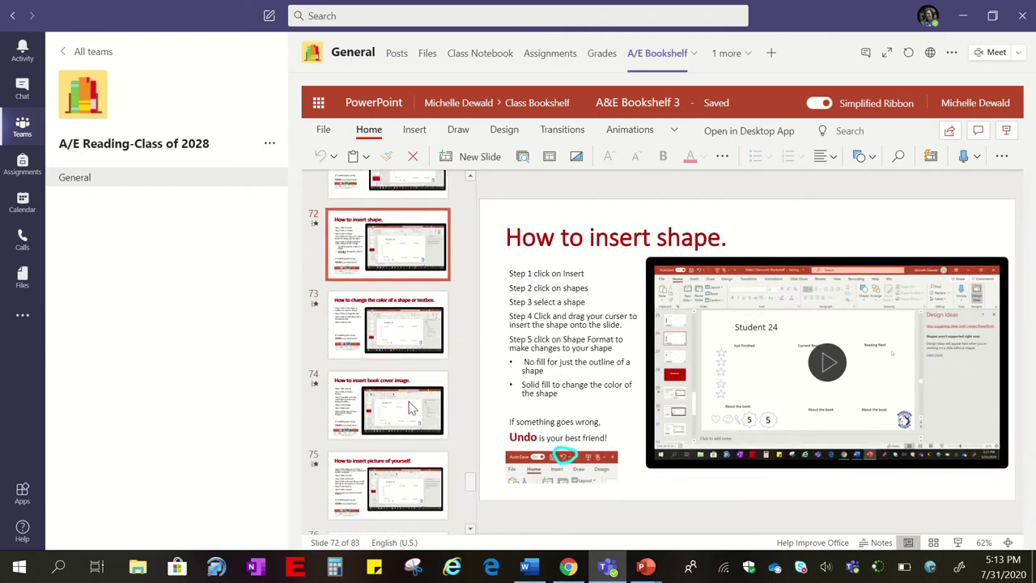
scroll(410, 407, "up", 3)
left_click(400, 433)
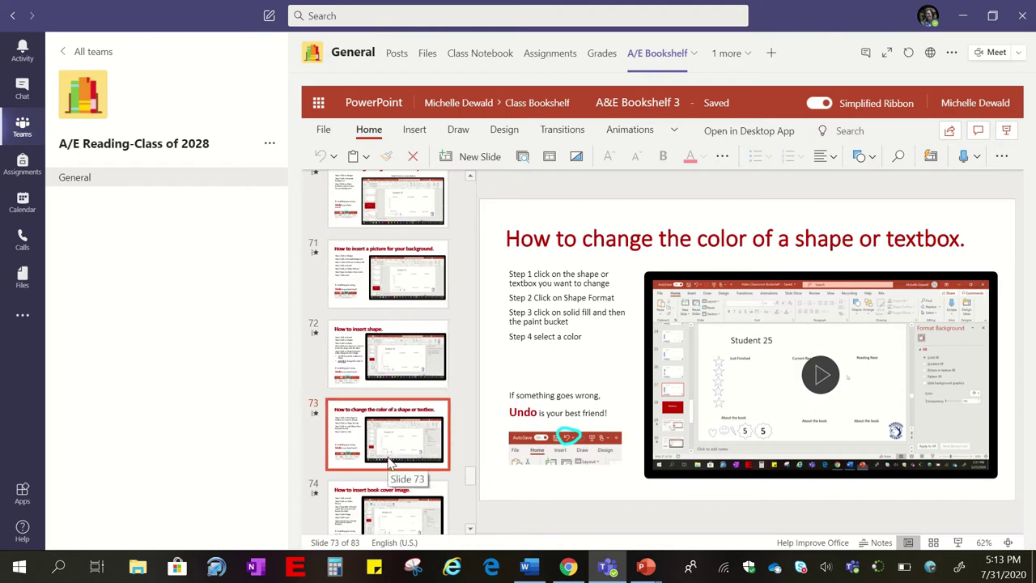
scroll(397, 349, "up", 2)
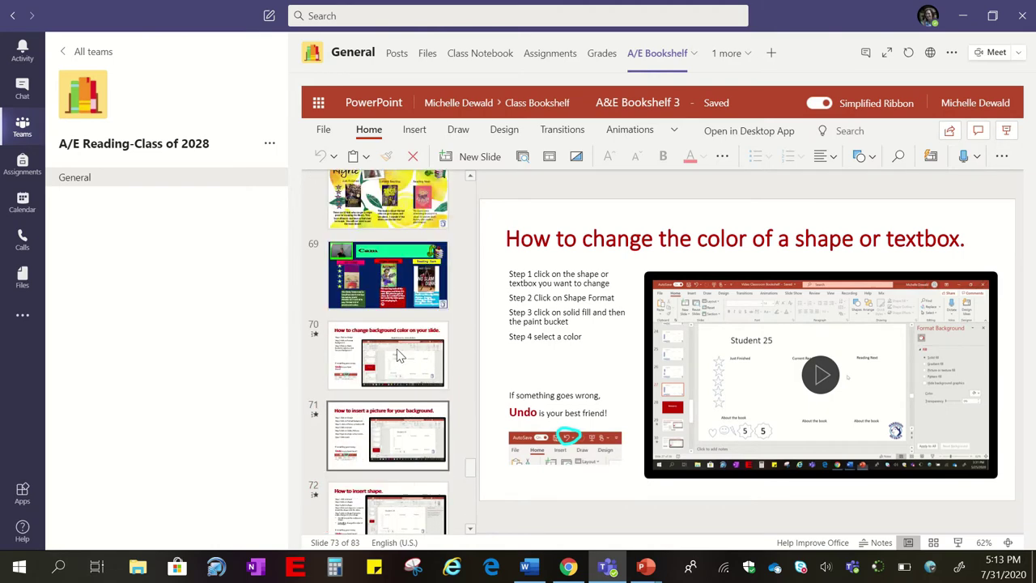
scroll(399, 374, "down", 1)
left_click(402, 354)
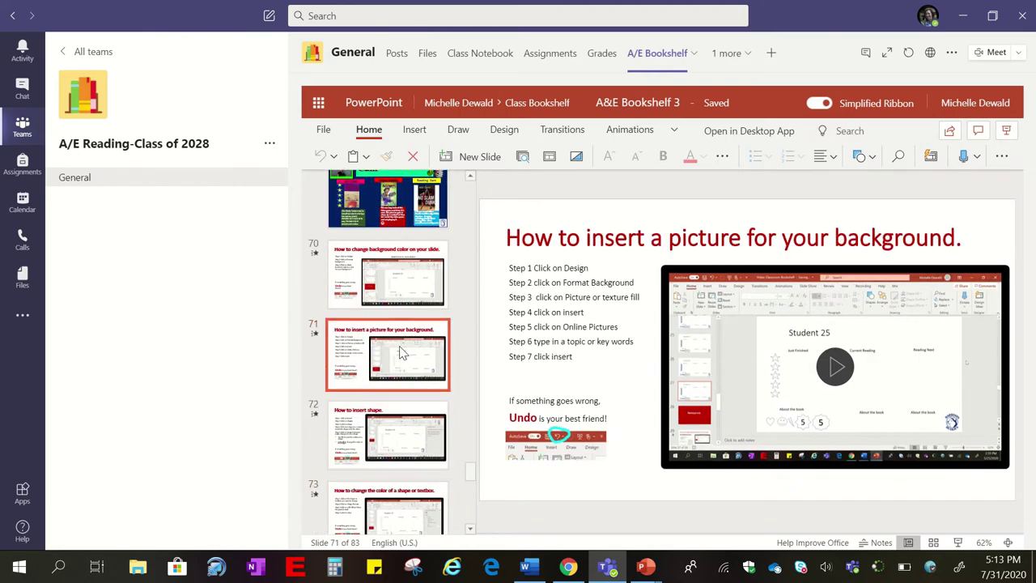
scroll(398, 352, "down", 1)
scroll(387, 324, "up", 1)
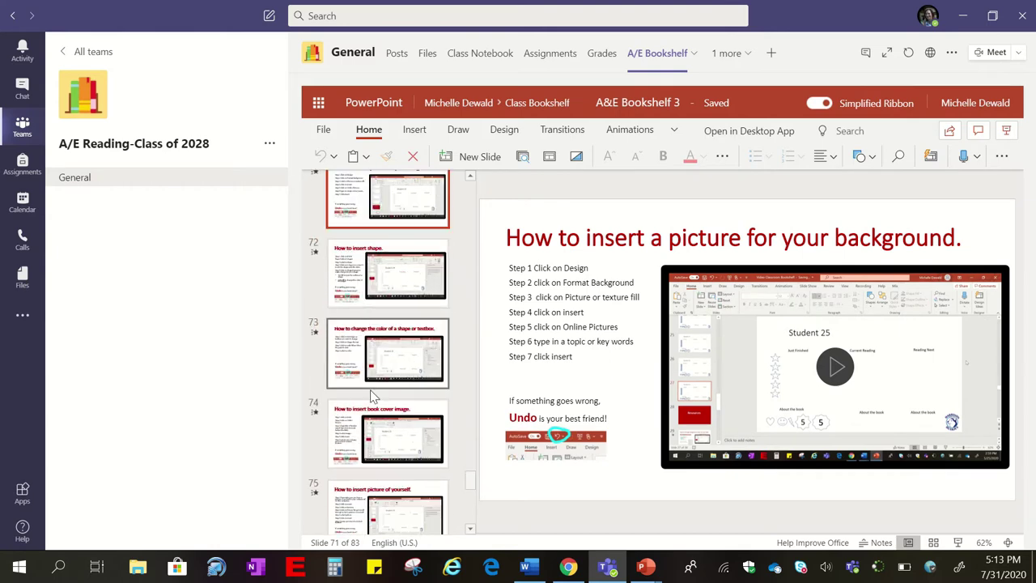
View the book-cover and picture-frame how-to slides, ending on slide 76
left_click(385, 452)
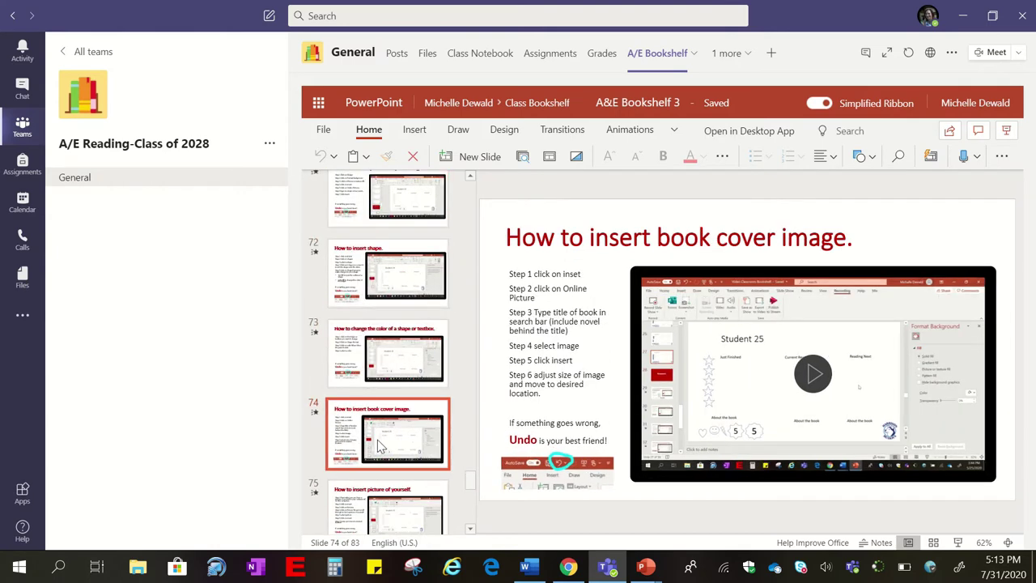
scroll(377, 437, "down", 2)
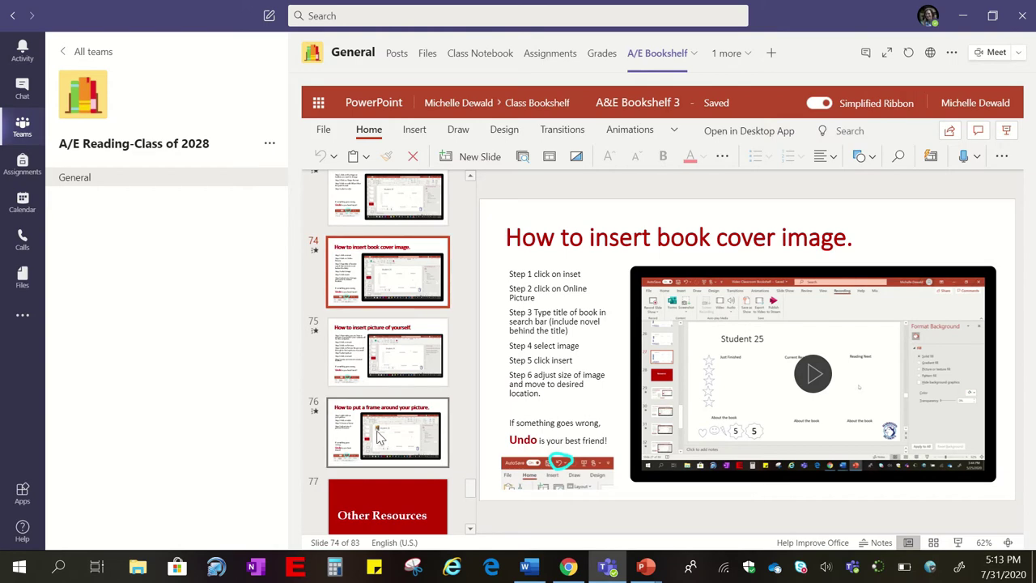
left_click(380, 437)
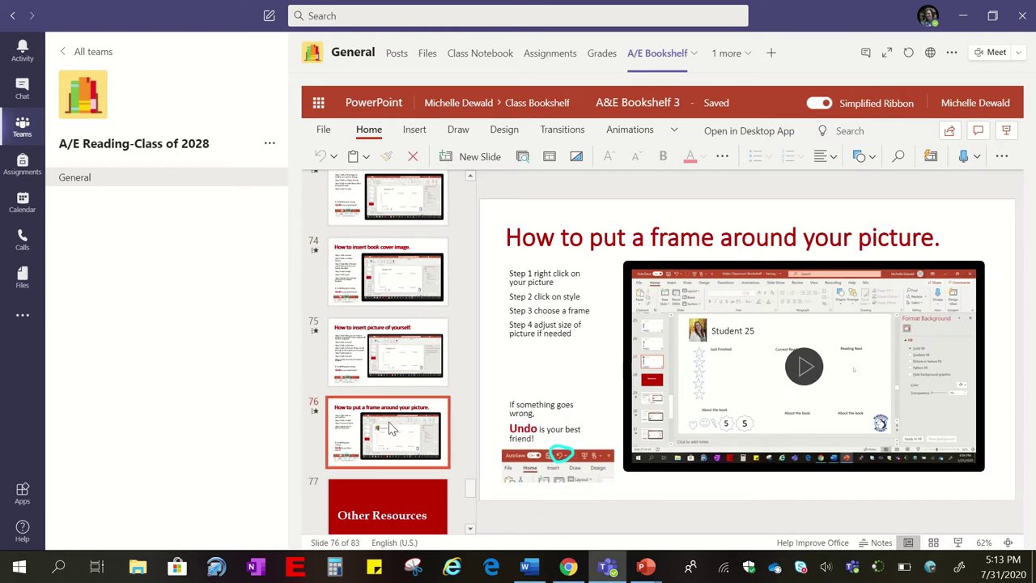
scroll(403, 405, "down", 4)
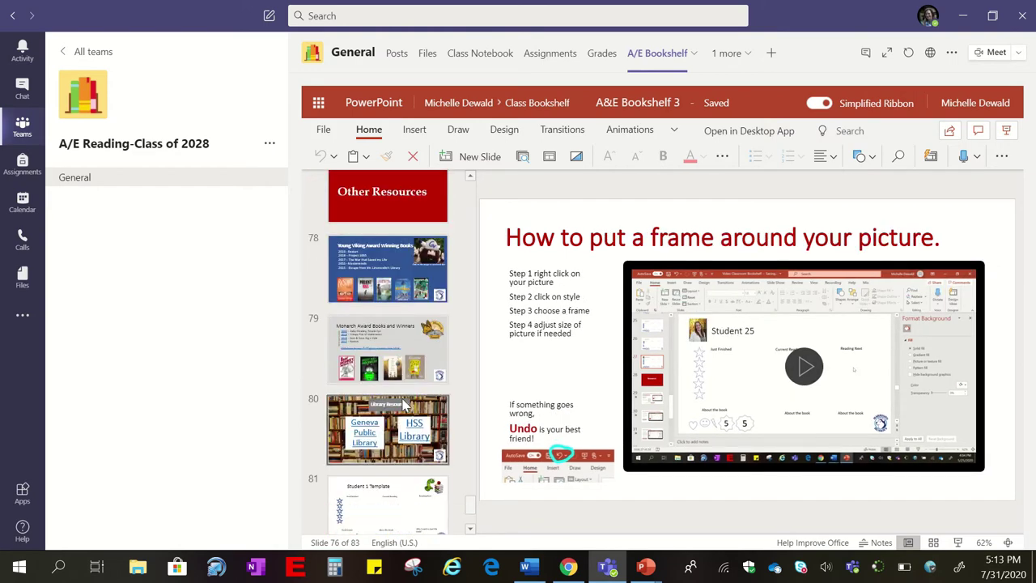
scroll(400, 404, "up", 3)
scroll(399, 404, "up", 5)
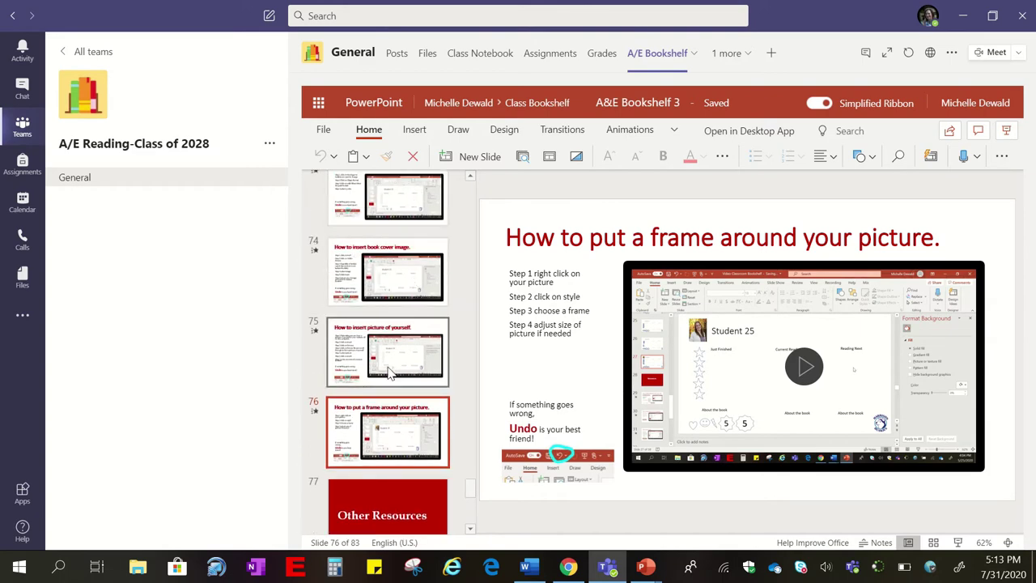
scroll(388, 370, "up", 5)
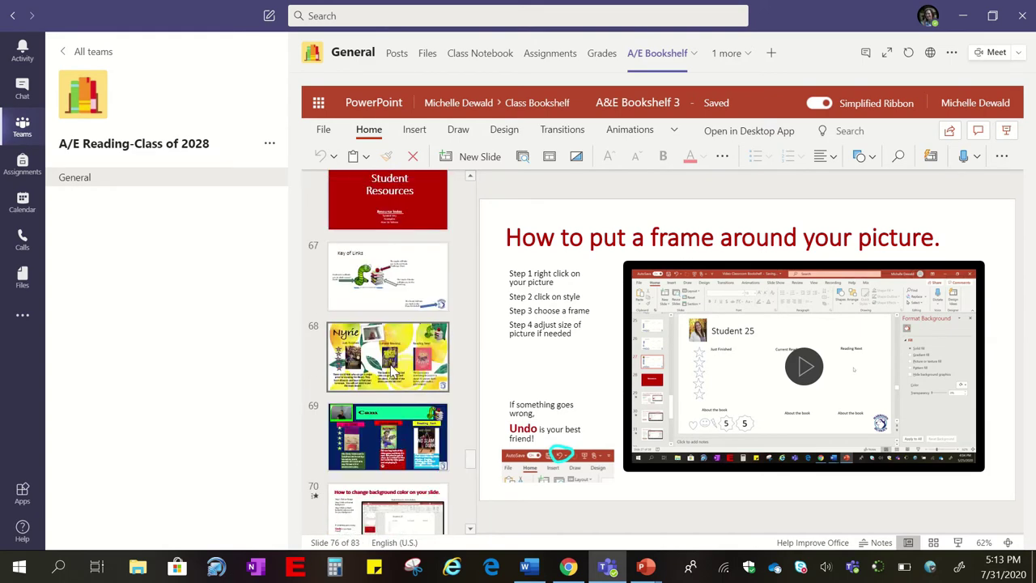
left_click_drag(471, 454, 492, 202)
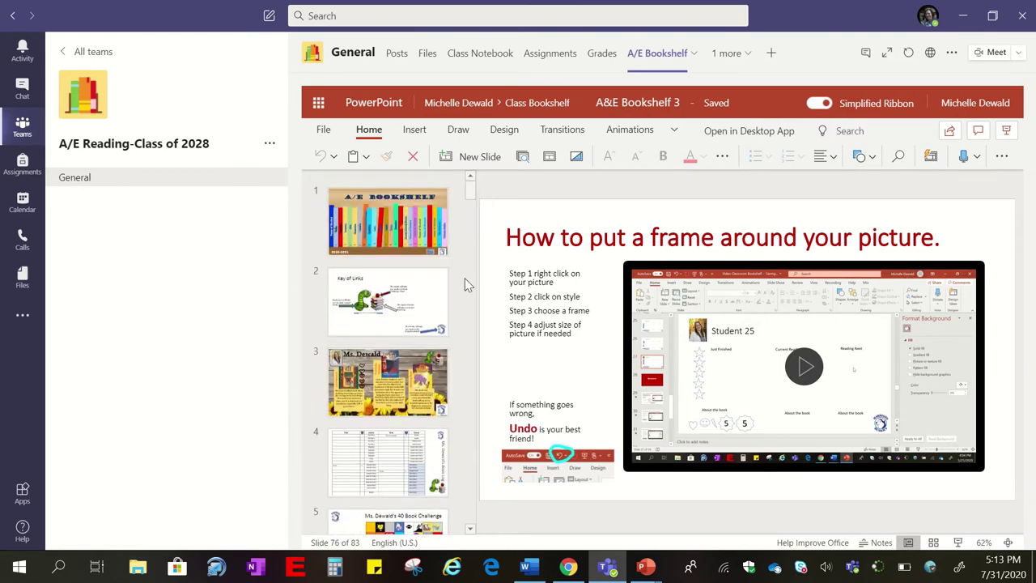
On slide 3, replace the old Just Finished cover with the Room One cover
left_click(387, 391)
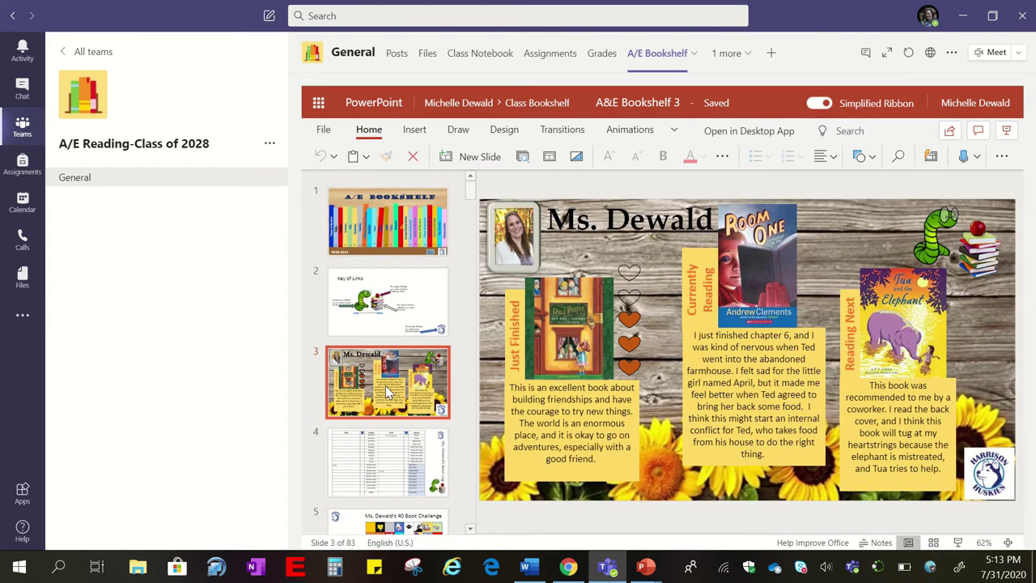
left_click(562, 334)
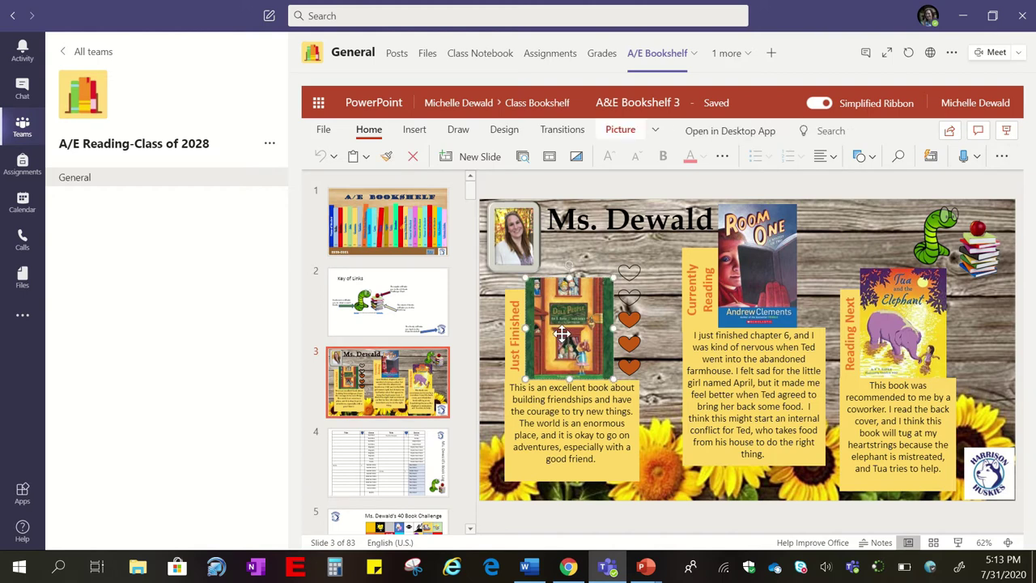
key("Delete")
left_click_drag(769, 261, 578, 317)
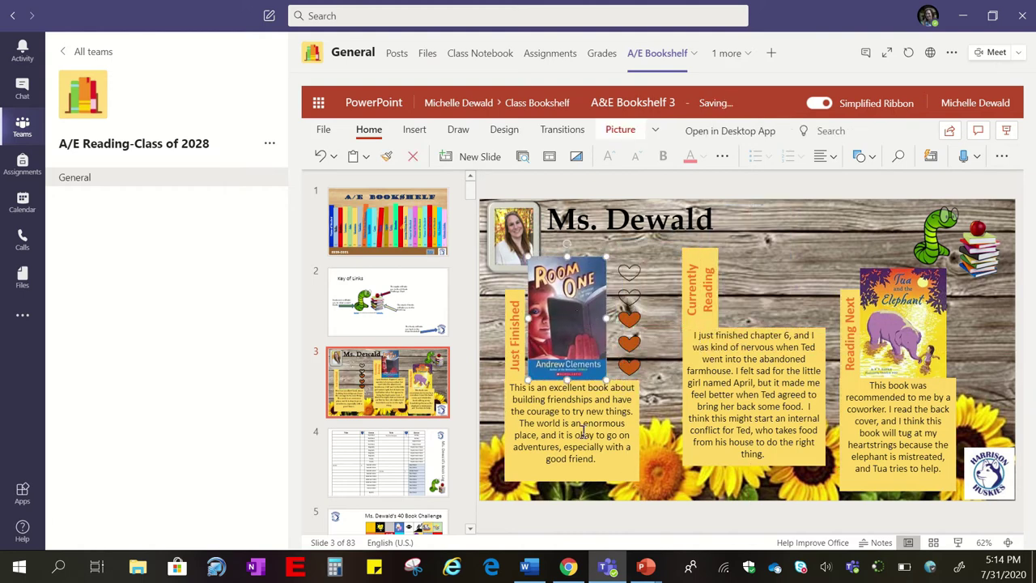
left_click_drag(597, 459, 510, 389)
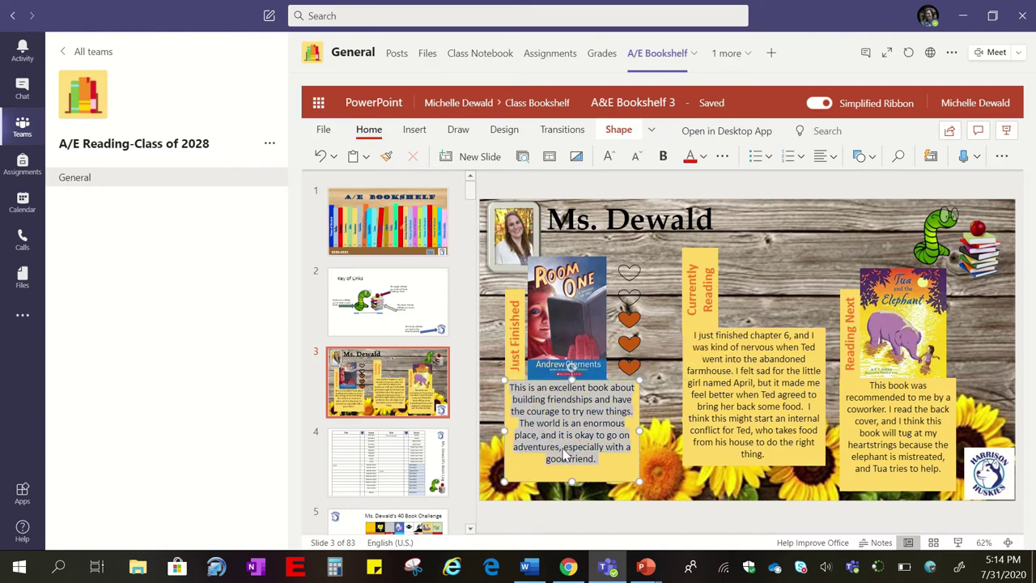
left_click(636, 305)
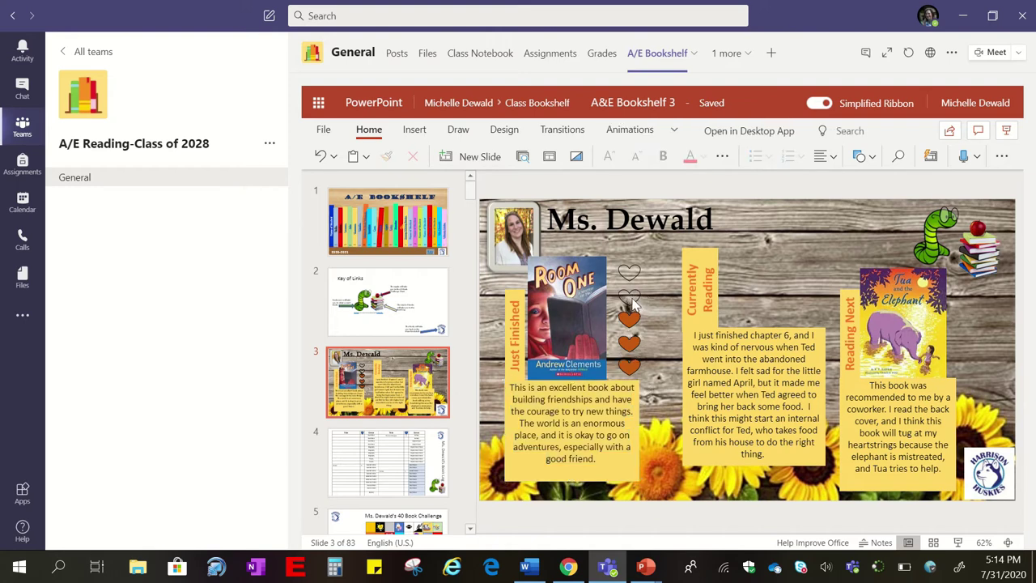
Fill an empty heart beside the book cover with orange
left_click(632, 298)
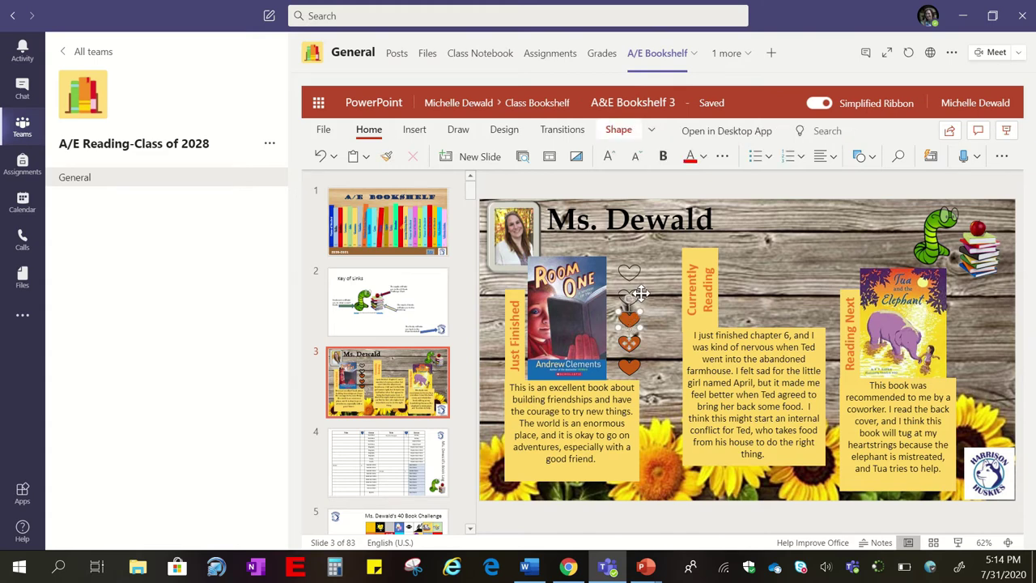
left_click(619, 131)
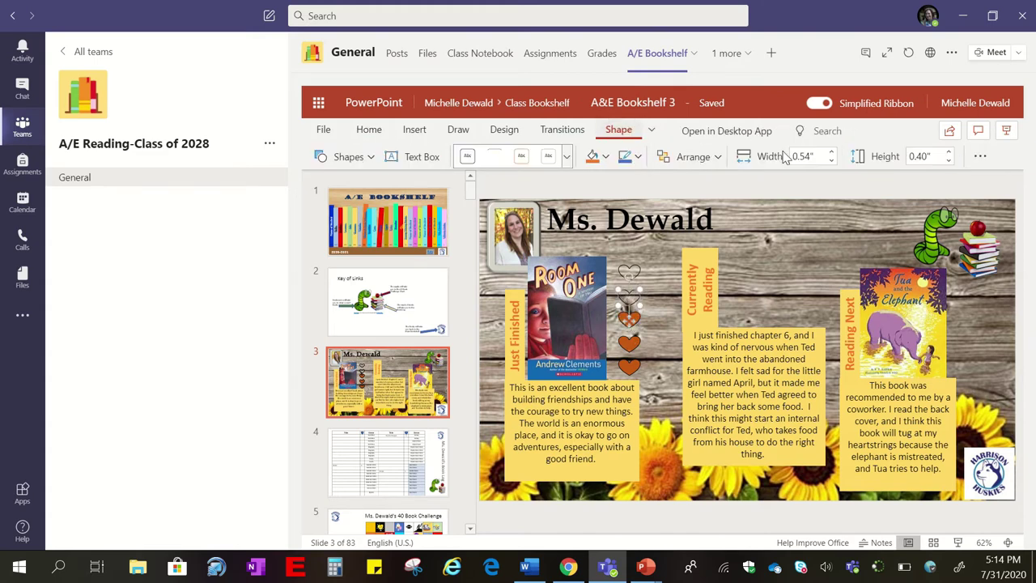
left_click(590, 162)
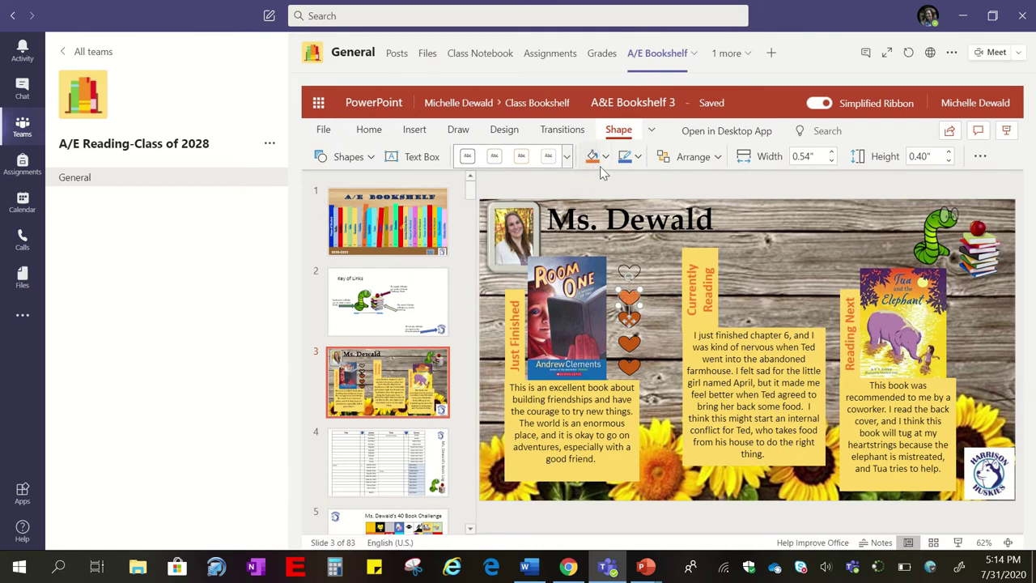
left_click(667, 304)
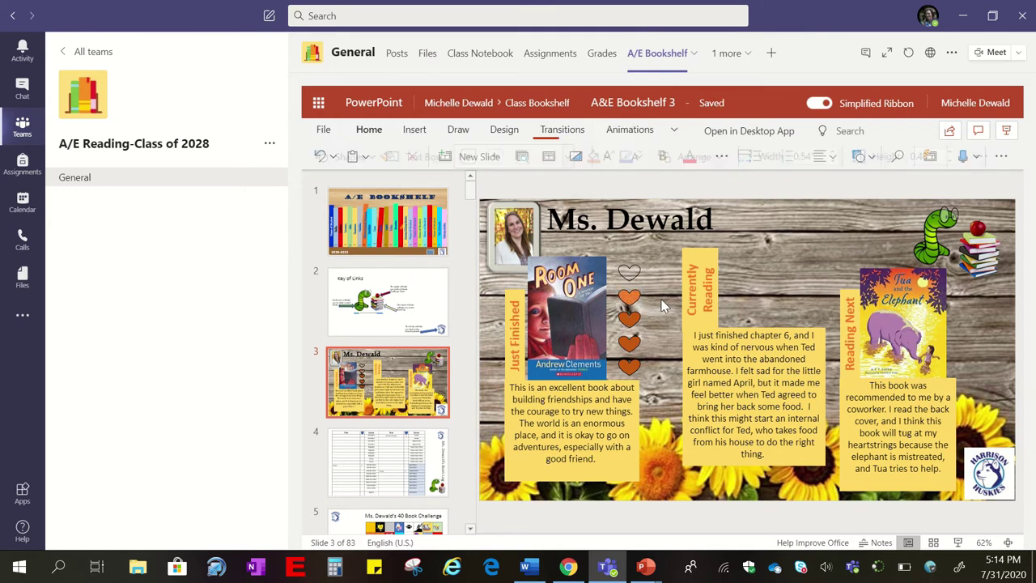
Move the Tua and the Elephant cover up beside Currently Reading
left_click(900, 316)
left_click_drag(899, 315, 760, 265)
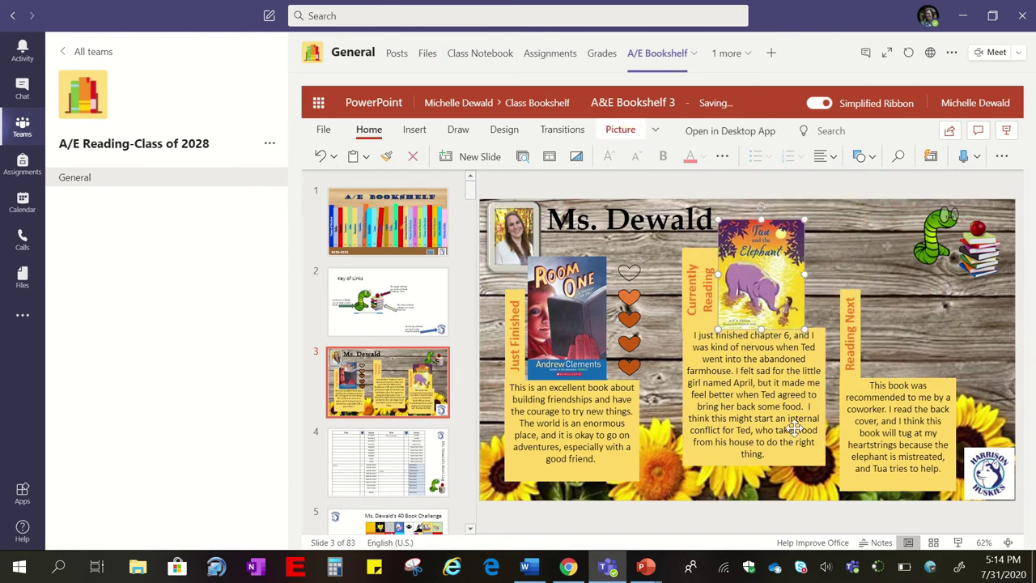
left_click_drag(778, 454, 696, 333)
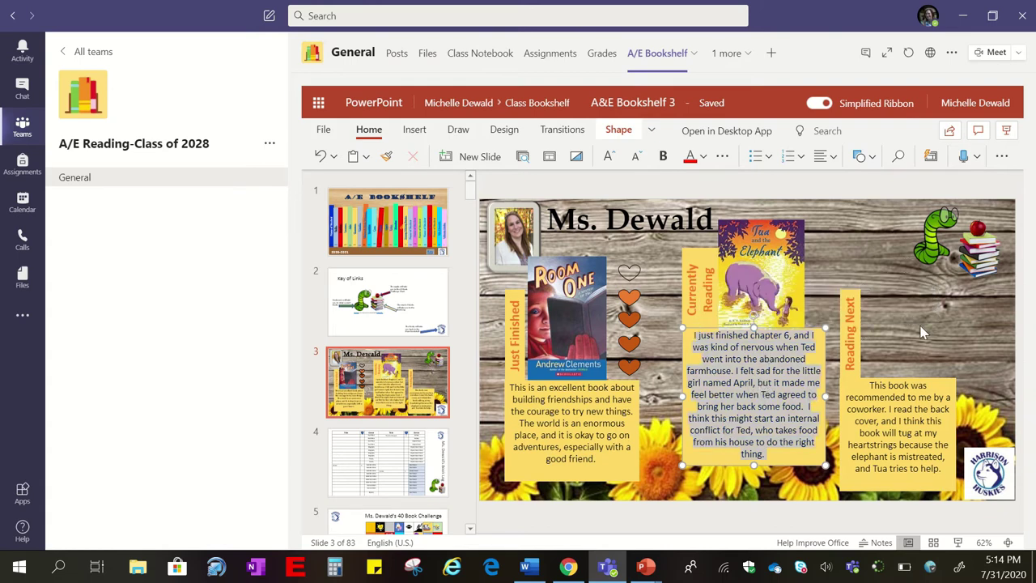
left_click(897, 408)
left_click_drag(917, 467, 858, 390)
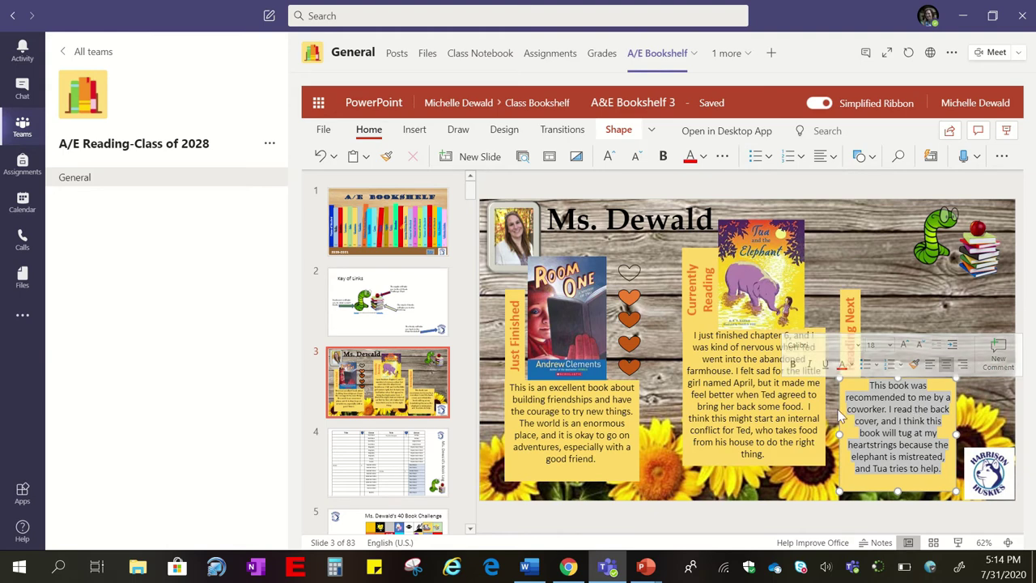
left_click(373, 488)
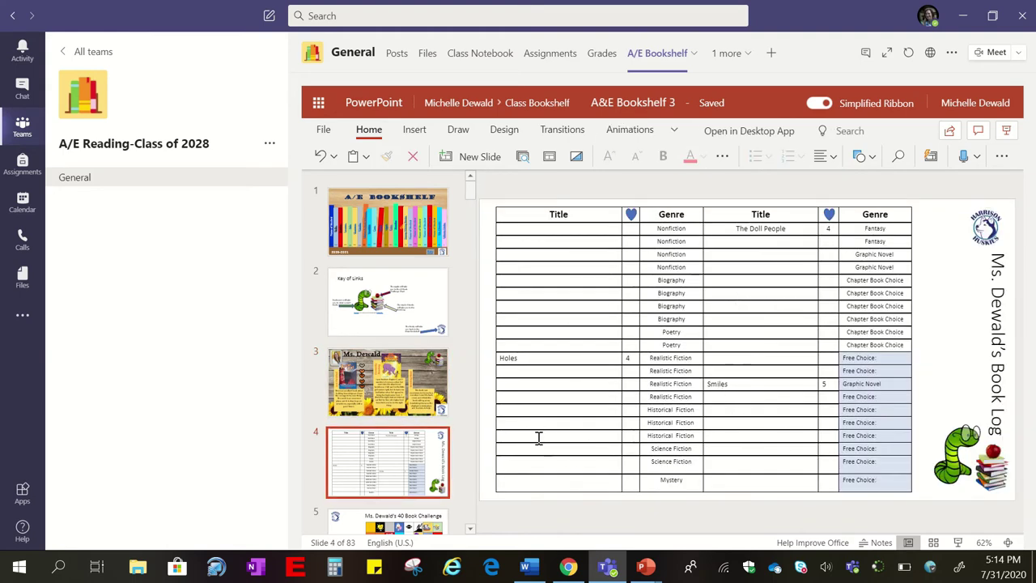
Log Room One with a 4-heart rating in the book log's Mystery row
left_click(515, 483)
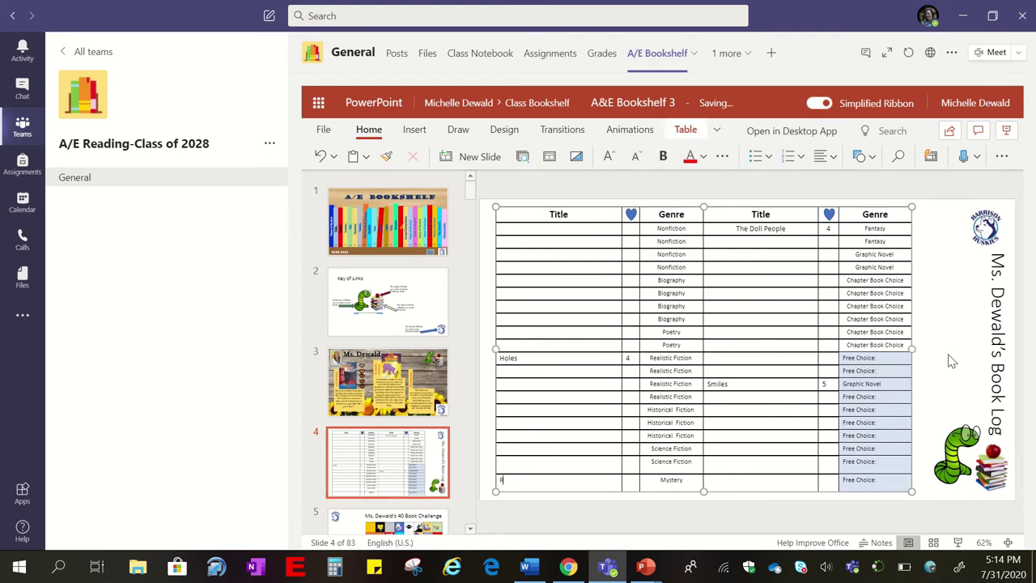
type("Room")
type(" Or")
left_click(629, 480)
type("4")
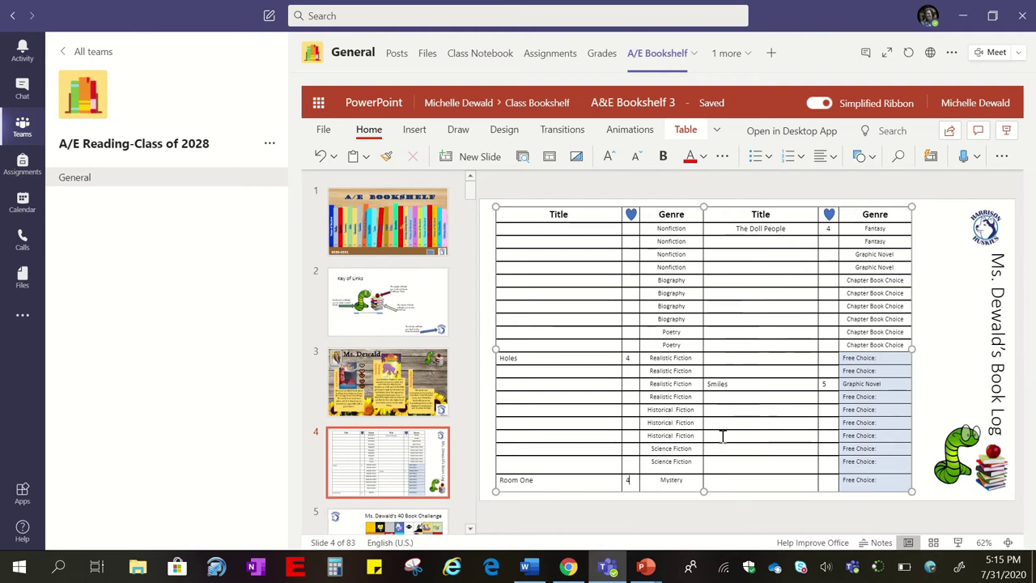
Add Frindle with 5 hearts and genre Realistic Fiction in the next open row
left_click(720, 398)
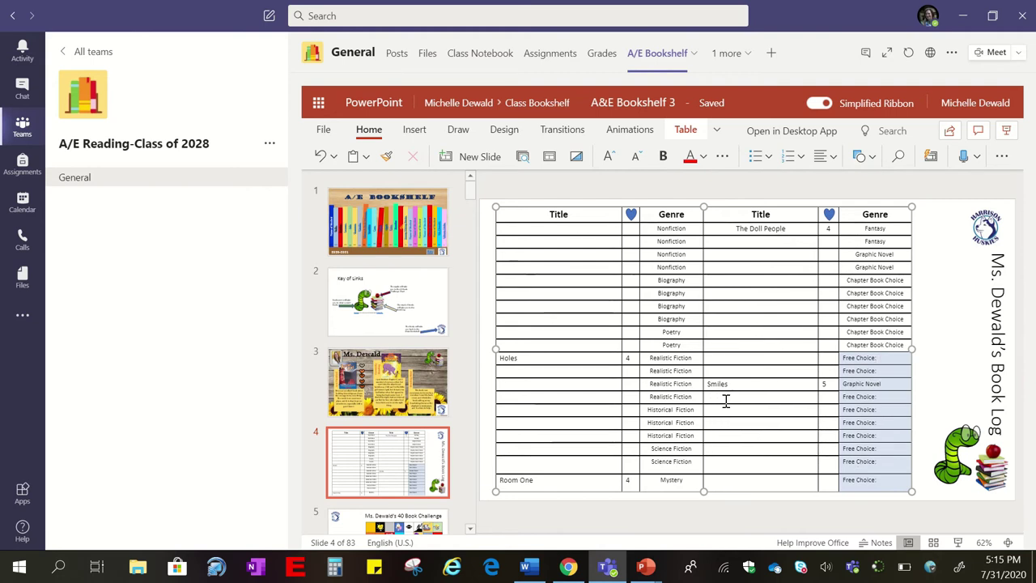
type("Frindle")
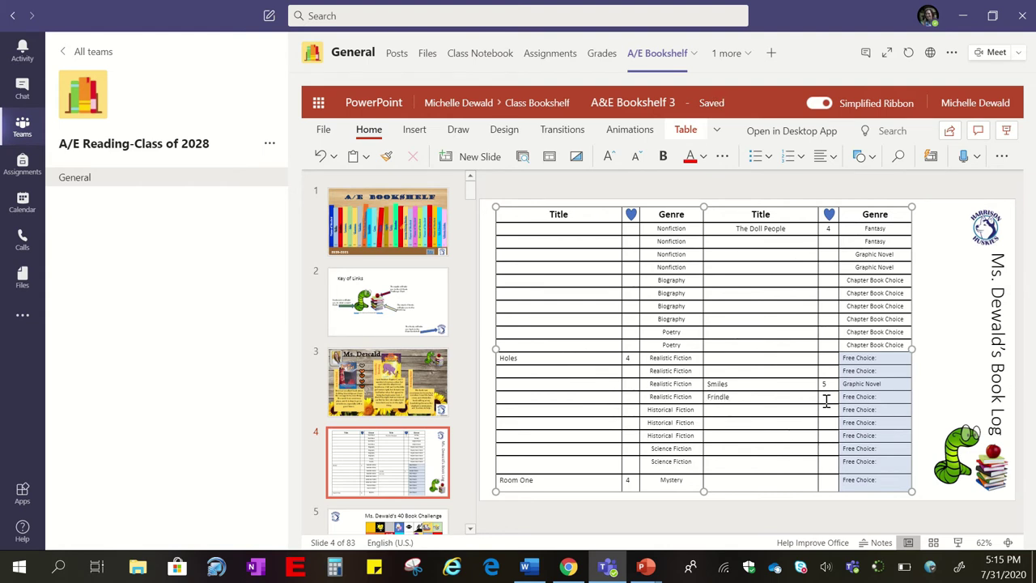
left_click(826, 401)
type("5")
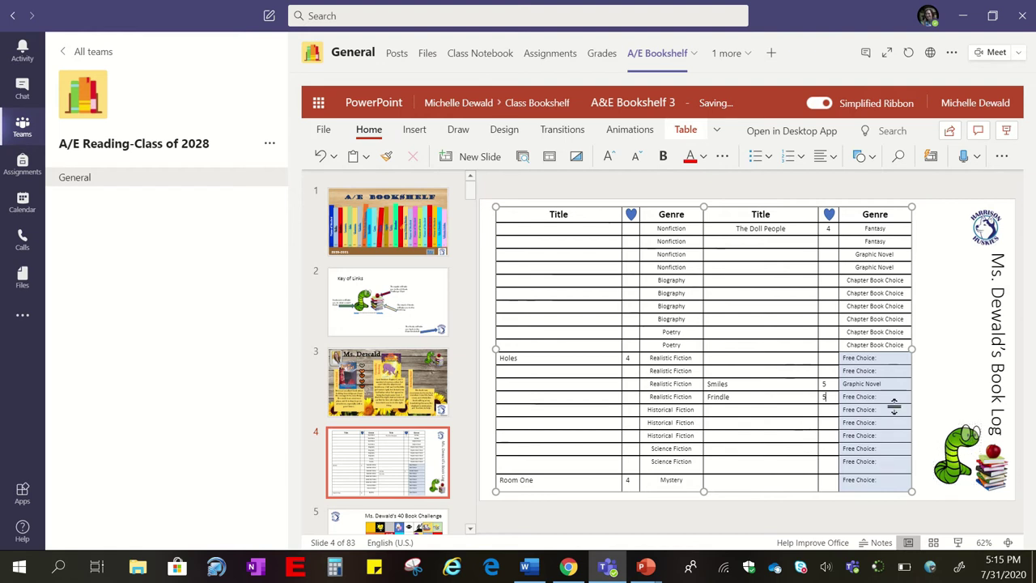
triple_click(851, 401)
type("Realistic Fiction")
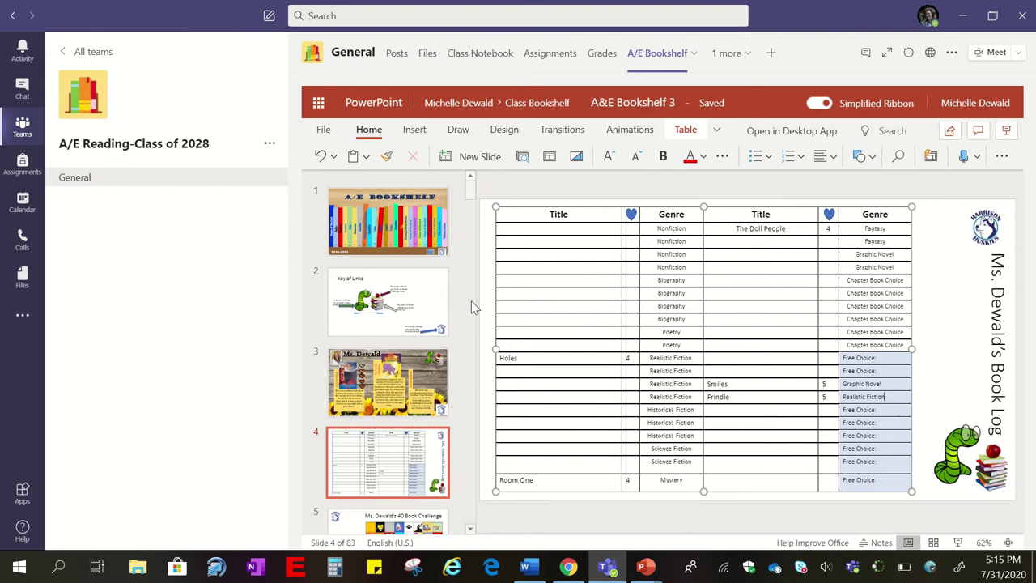
left_click_drag(474, 191, 477, 205)
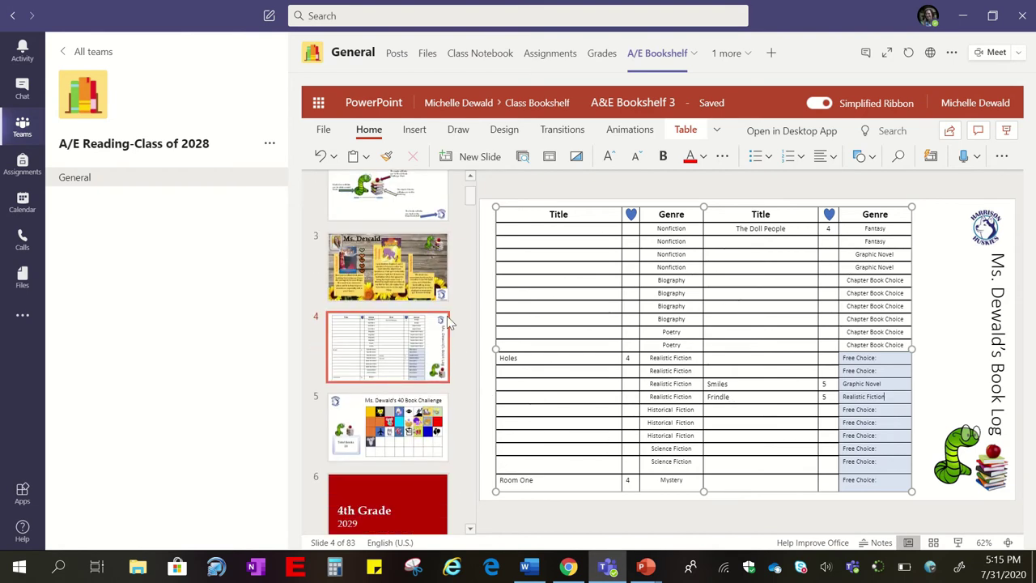
On slide 5's 40 Book Challenge, shade the next row-4 grid cell green
left_click(398, 444)
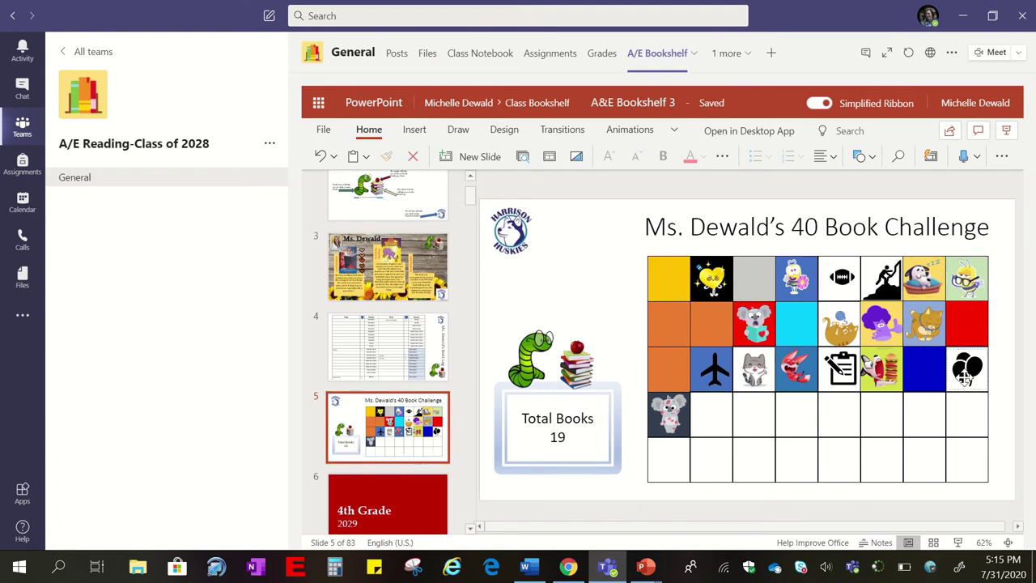
left_click(681, 417)
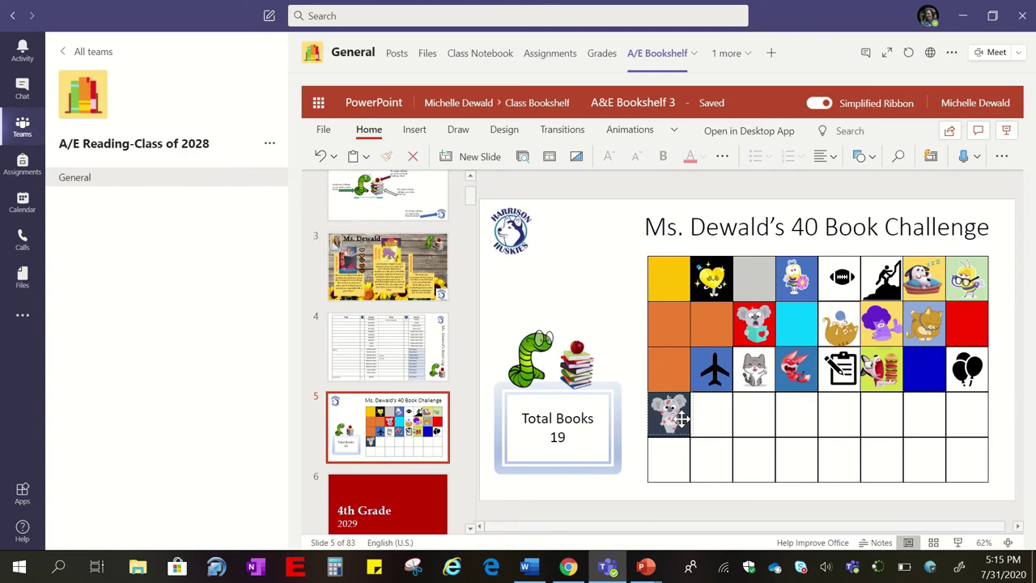
left_click(564, 437)
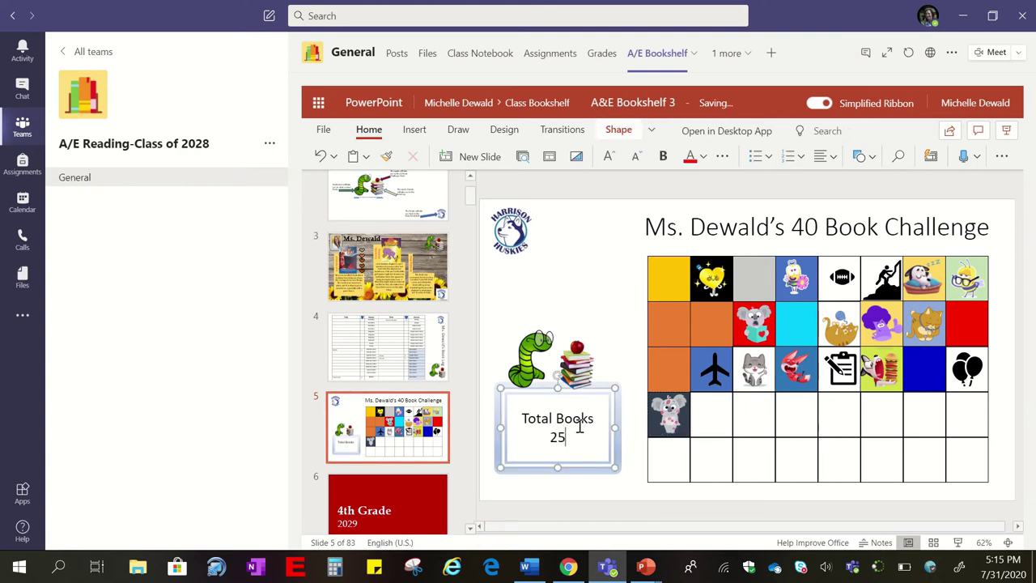
left_click(715, 423)
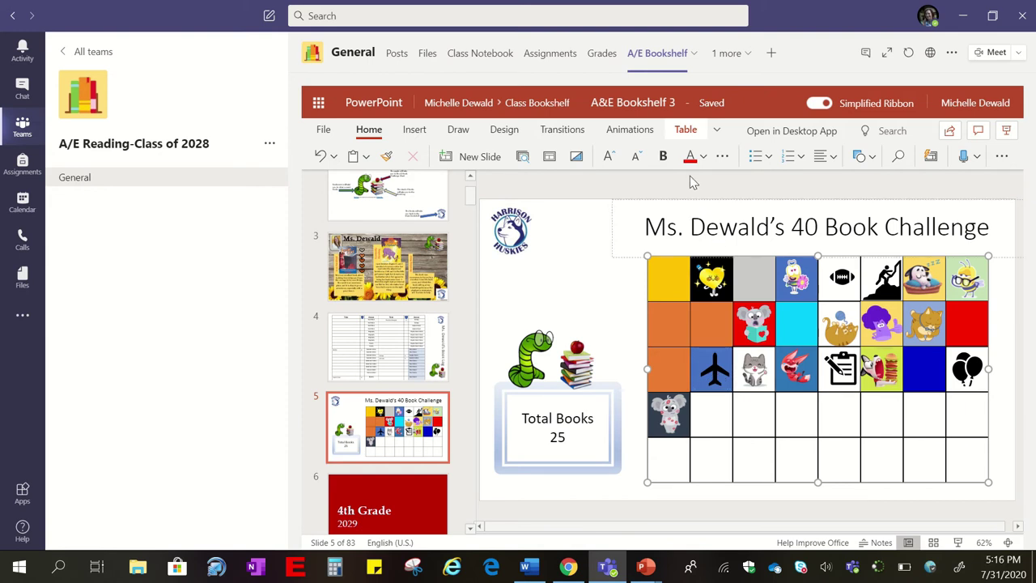
left_click(685, 132)
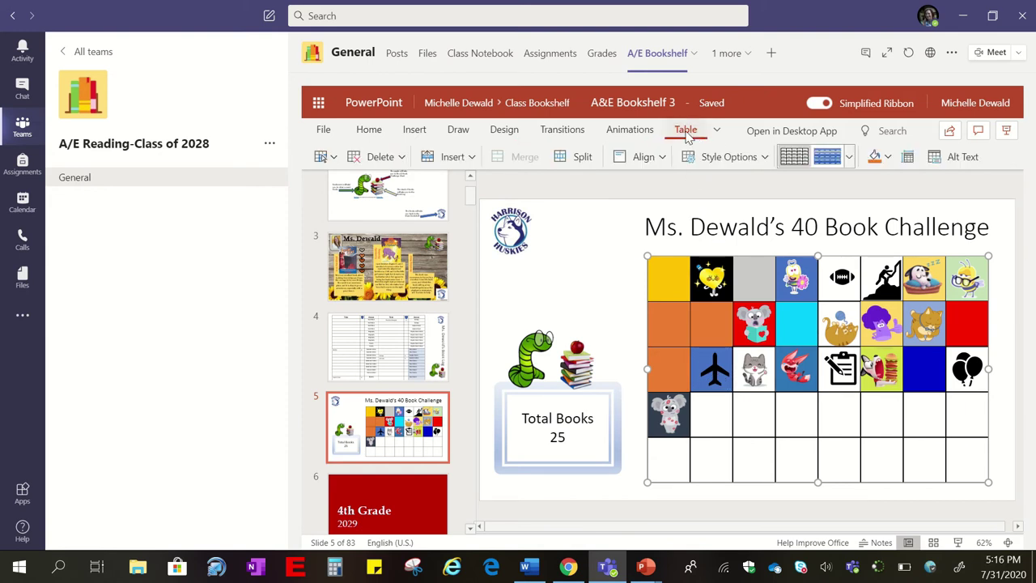
left_click(890, 157)
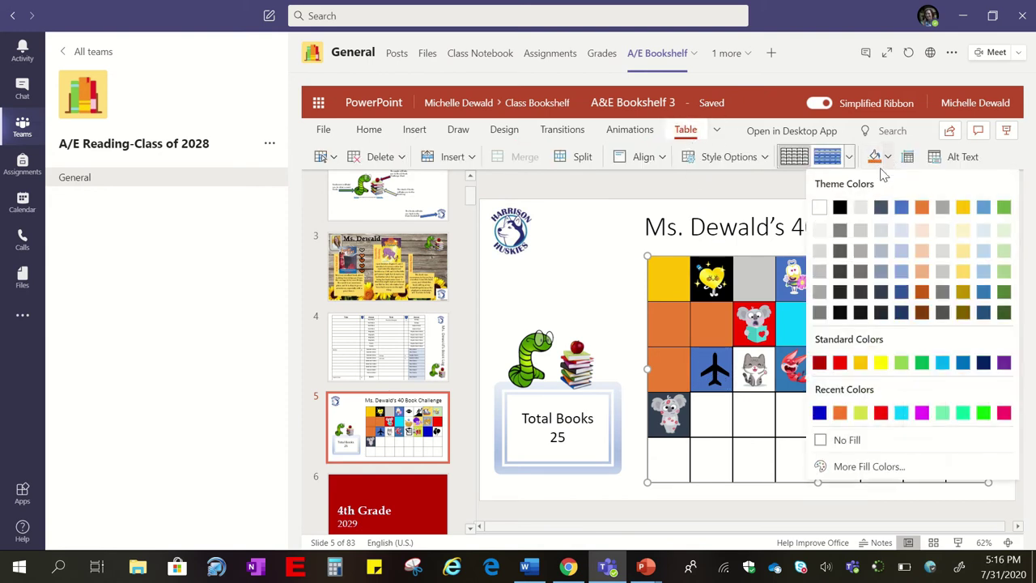
left_click(840, 209)
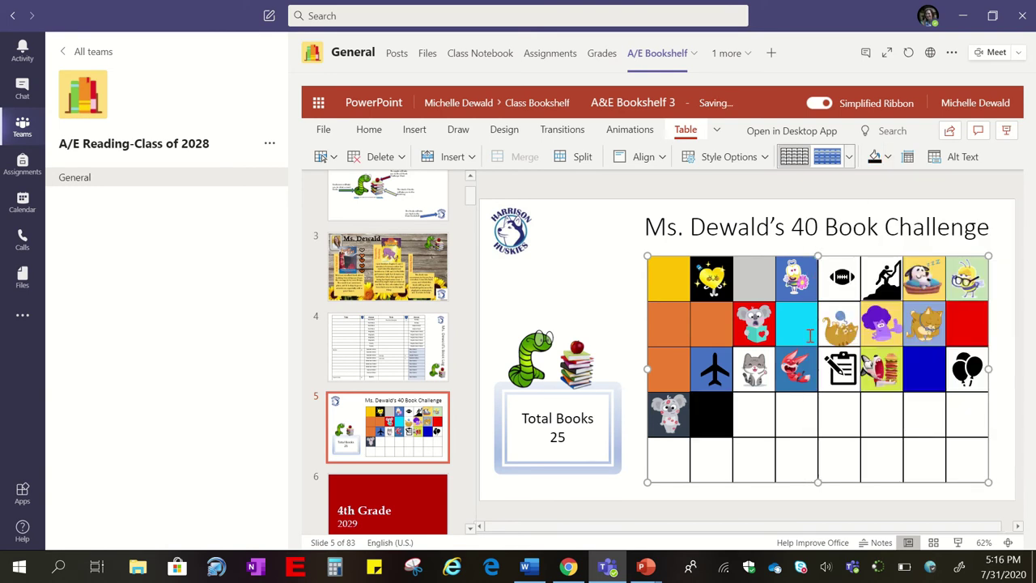
left_click(882, 164)
left_click(888, 159)
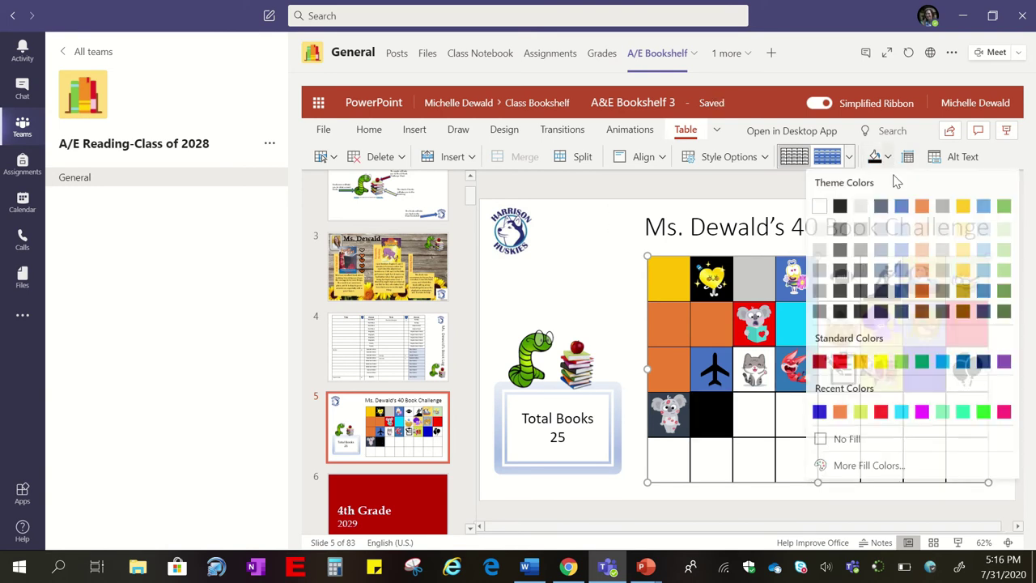
left_click(922, 362)
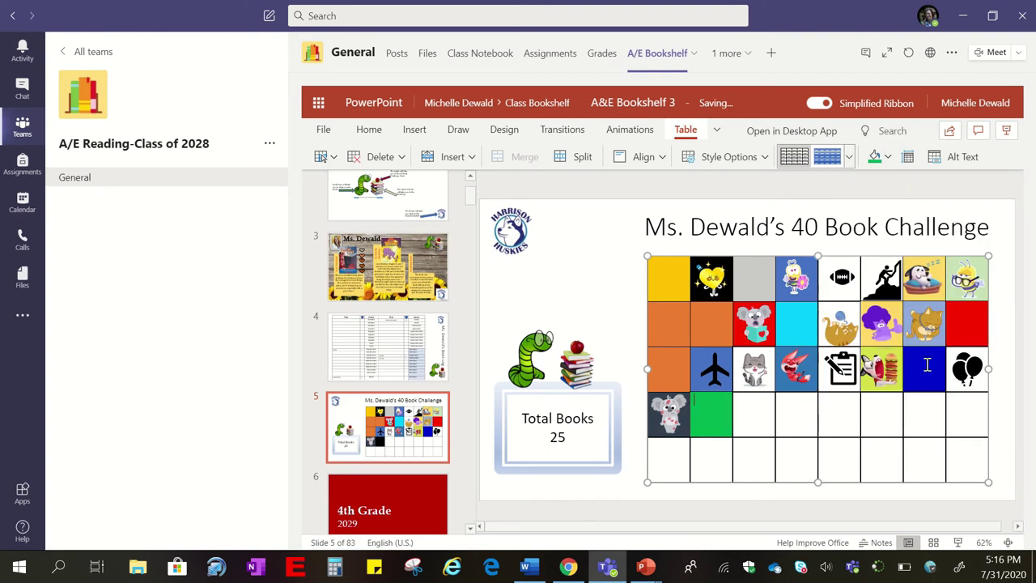
Change the Total Books count from 25 to 26
left_click(571, 434)
key("BackSpace")
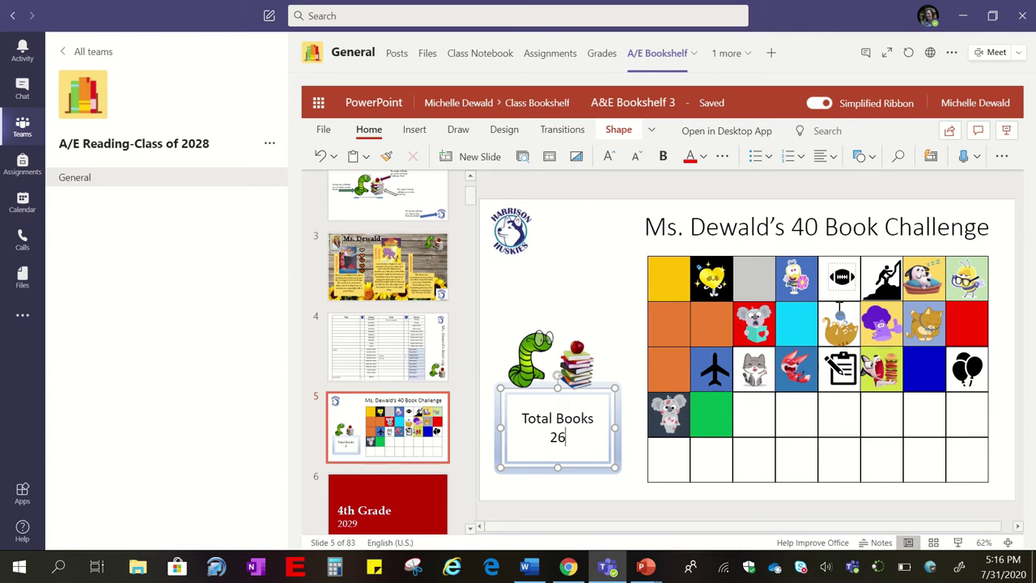
left_click(751, 413)
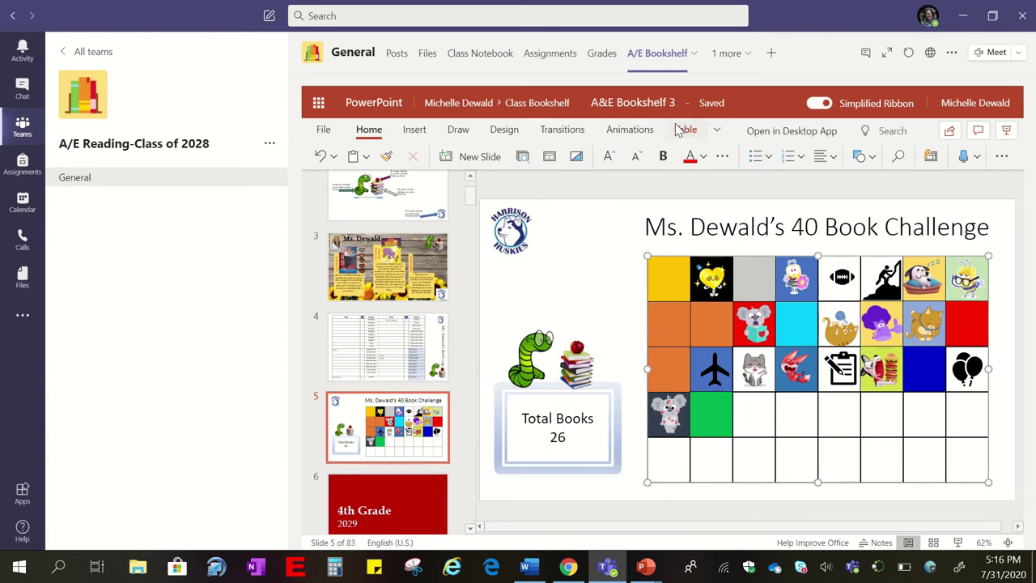
left_click(416, 131)
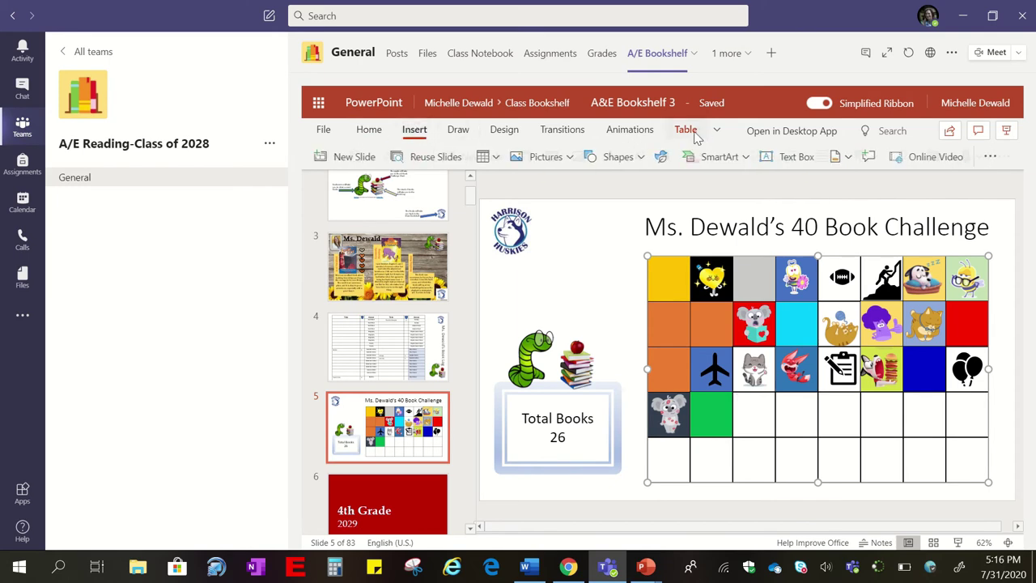
Insert the black alien icon from the Icons library and drag it into the green cell
left_click(660, 156)
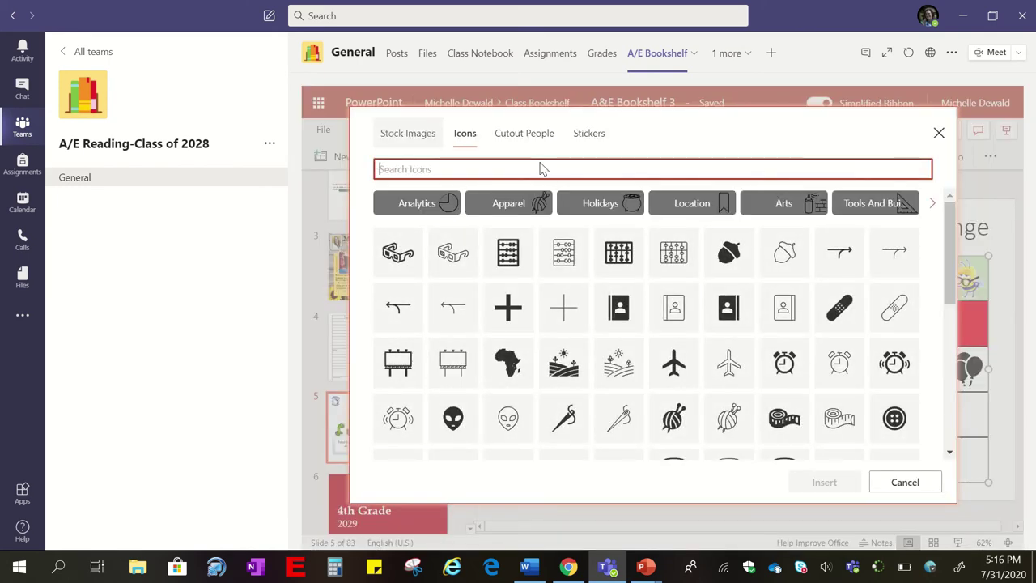
left_click(928, 204)
left_click(929, 205)
left_click(928, 204)
left_click(928, 205)
left_click(929, 204)
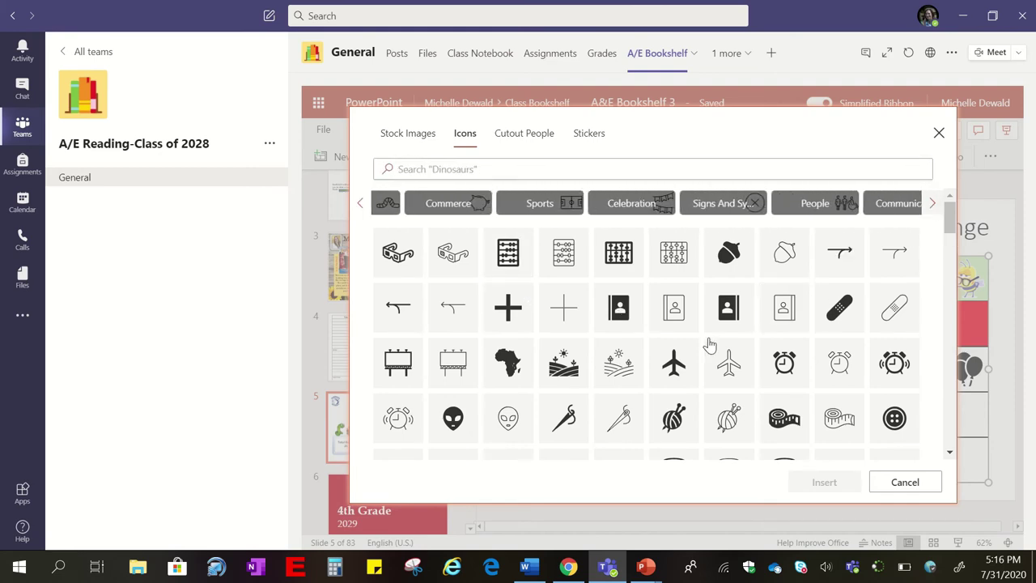
left_click_drag(952, 233, 960, 256)
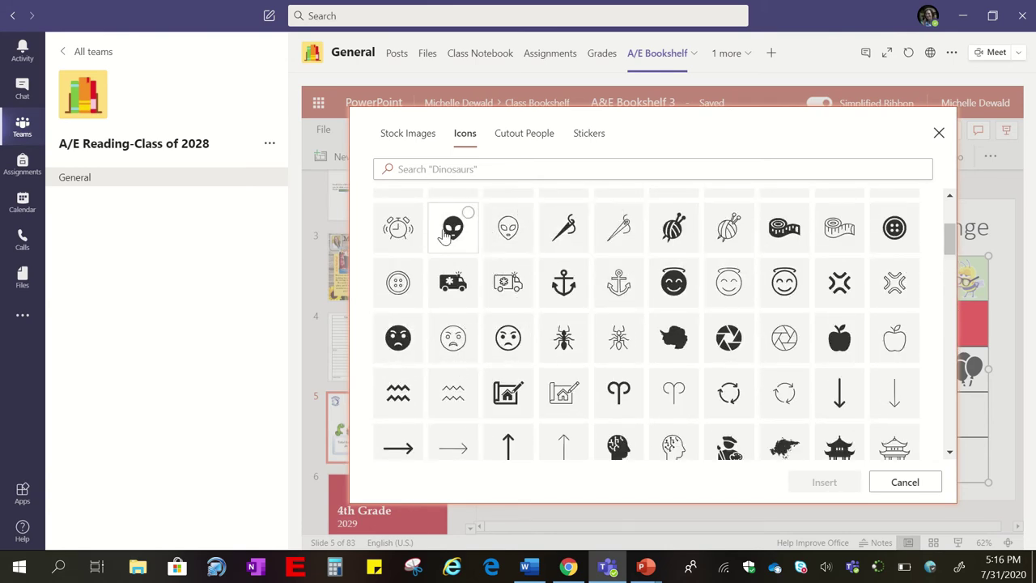
left_click(453, 228)
left_click(816, 481)
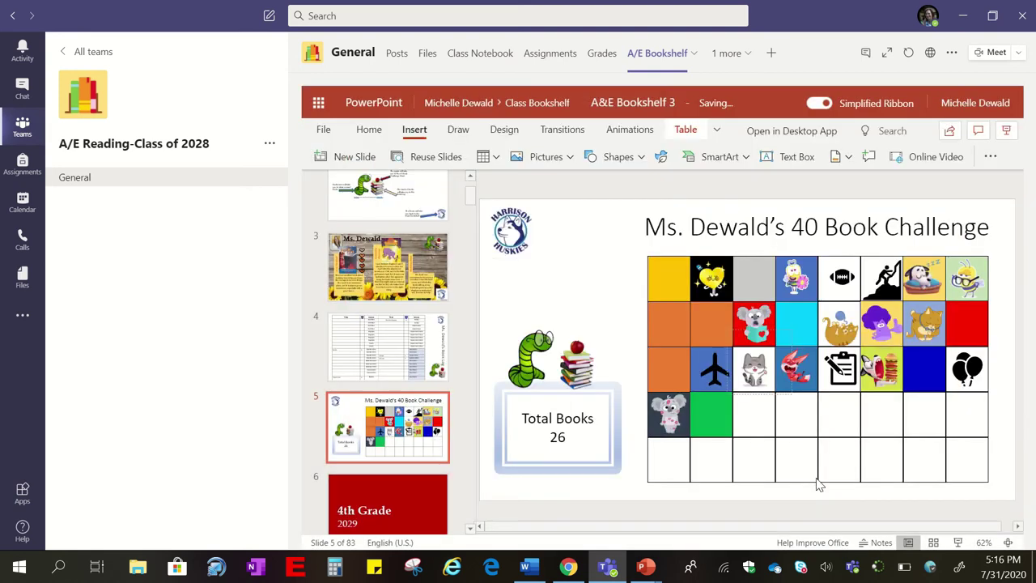
left_click_drag(748, 343, 712, 415)
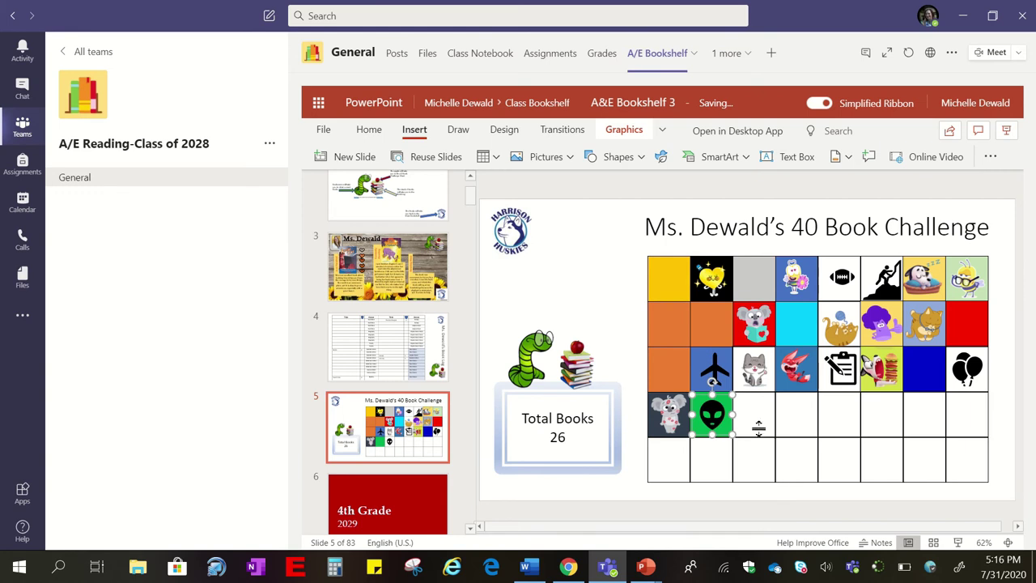
left_click(752, 423)
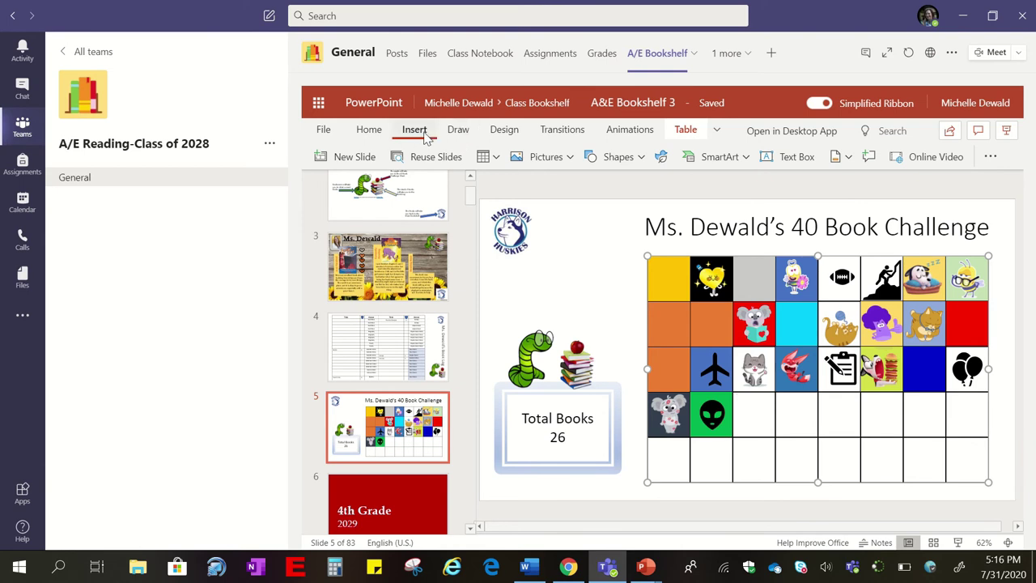
left_click(661, 160)
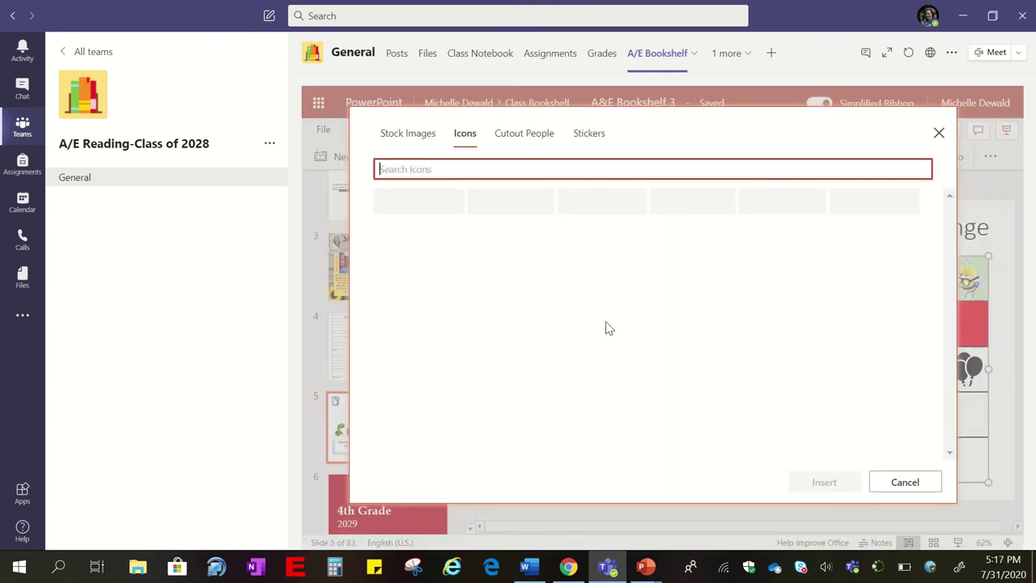
Insert the second Taffy Cat sticker, shrink it to cell size, and place it after the alien
left_click(589, 138)
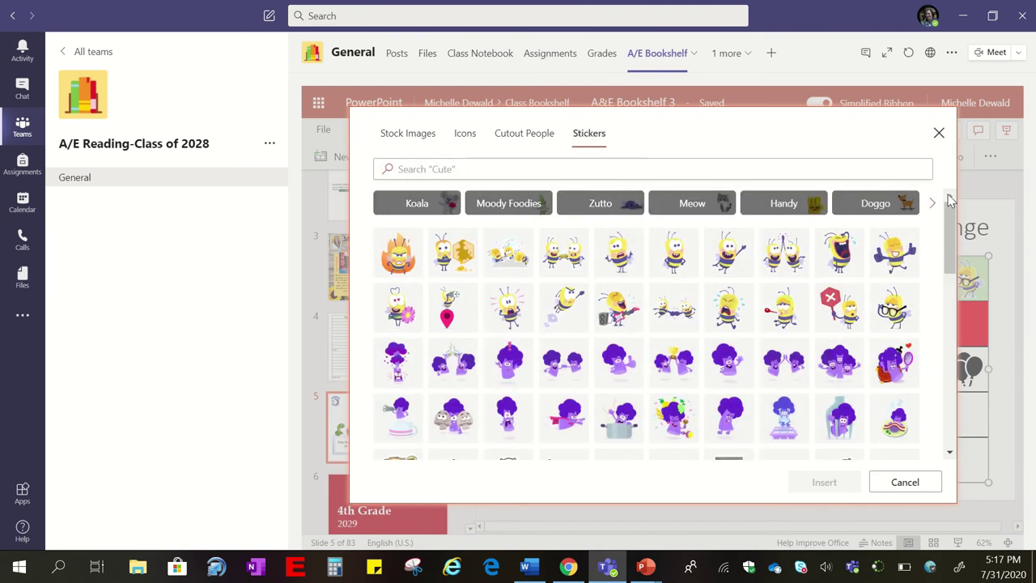
left_click(935, 206)
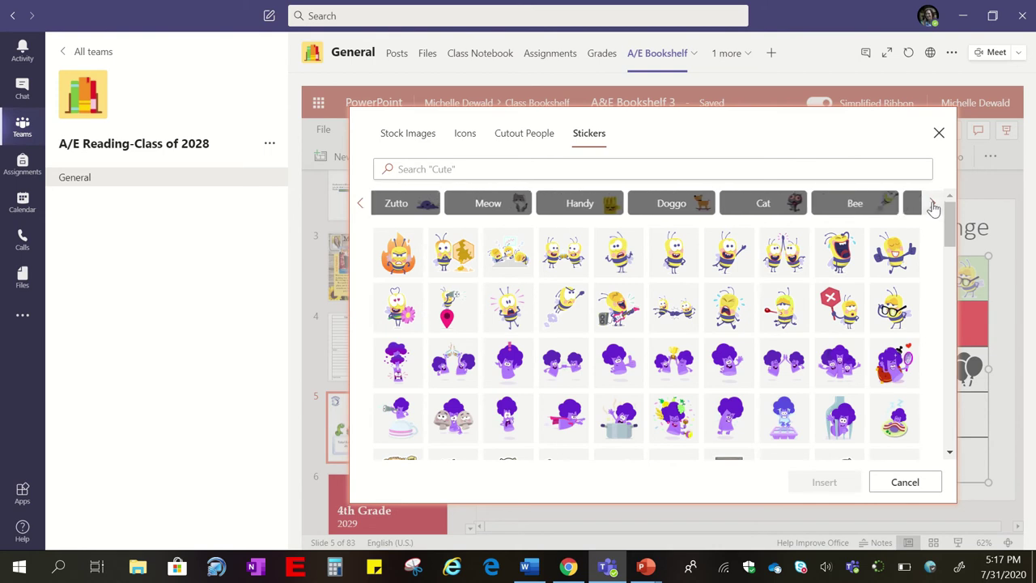
left_click(932, 203)
left_click(933, 204)
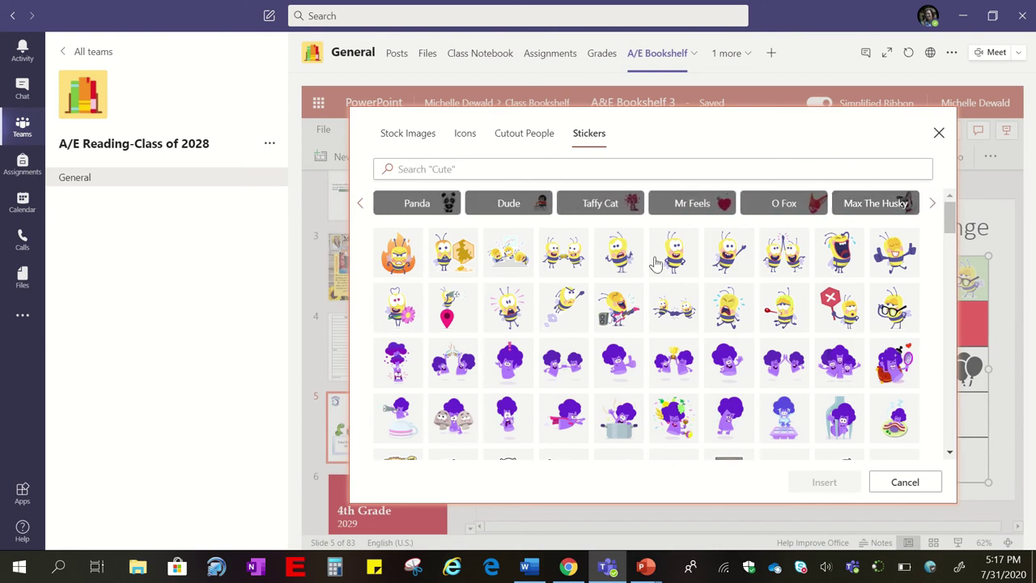
left_click(599, 206)
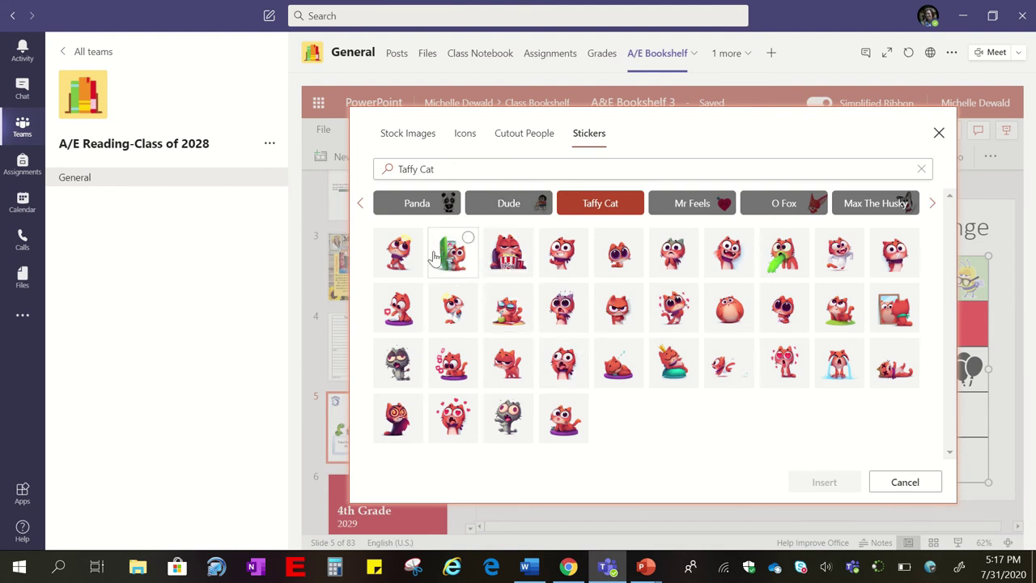
left_click(455, 256)
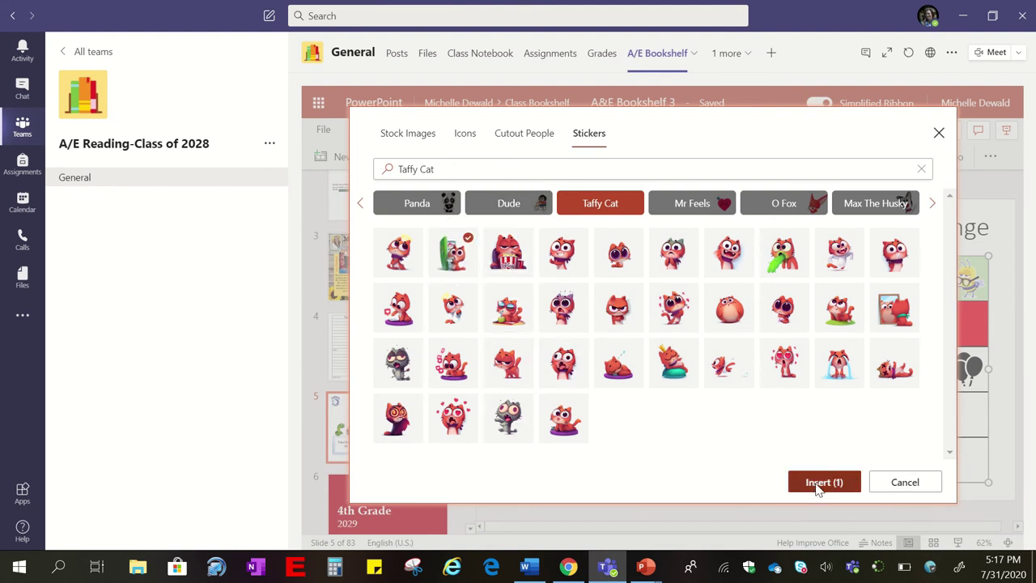
left_click(848, 482)
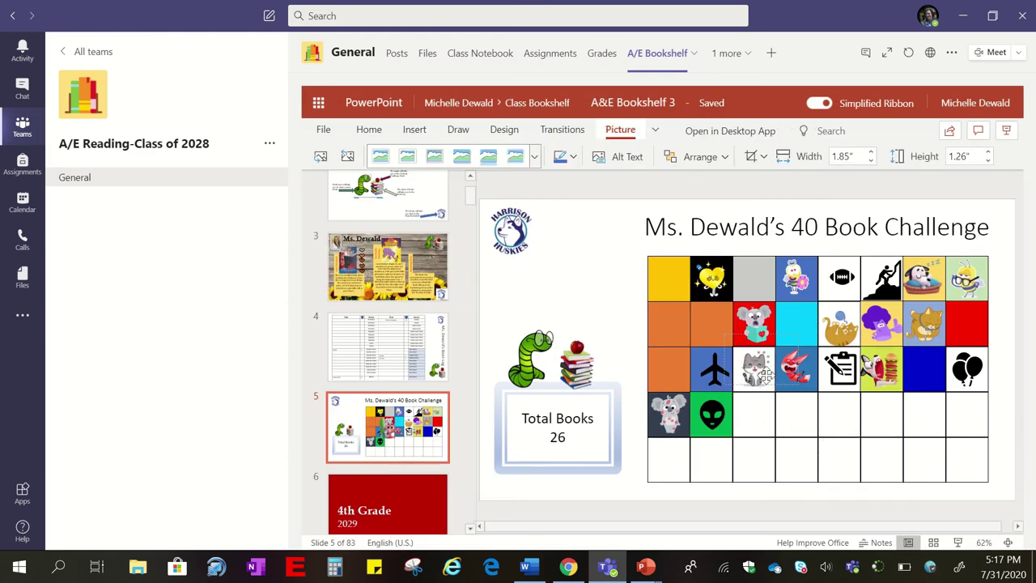
left_click_drag(687, 291, 753, 412)
left_click(793, 453)
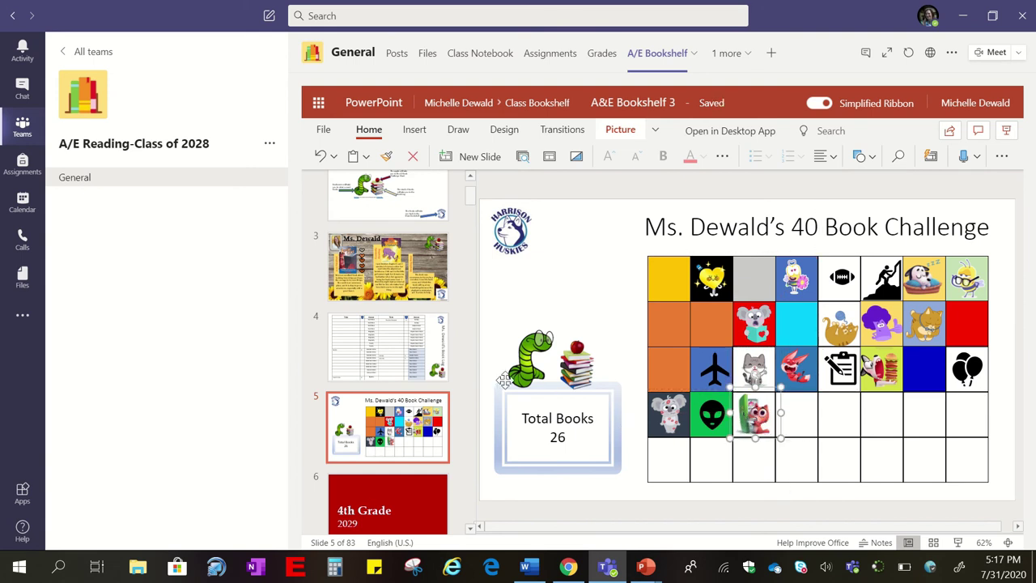
left_click(590, 306)
left_click_drag(469, 198, 488, 525)
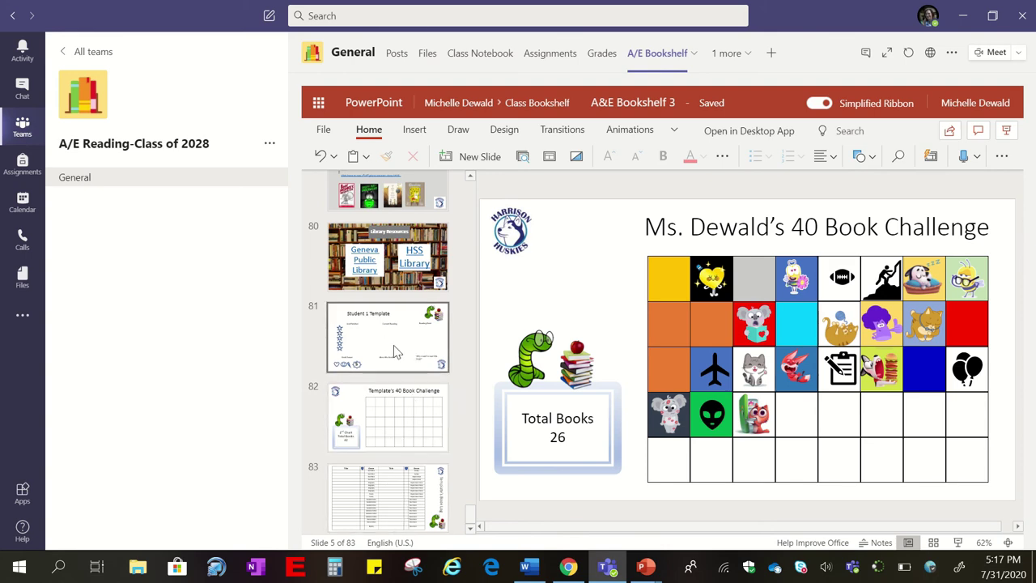
Go to slide 43 and inspect a student's grid with its 2nd Chart total of 35
left_click_drag(474, 522, 470, 416)
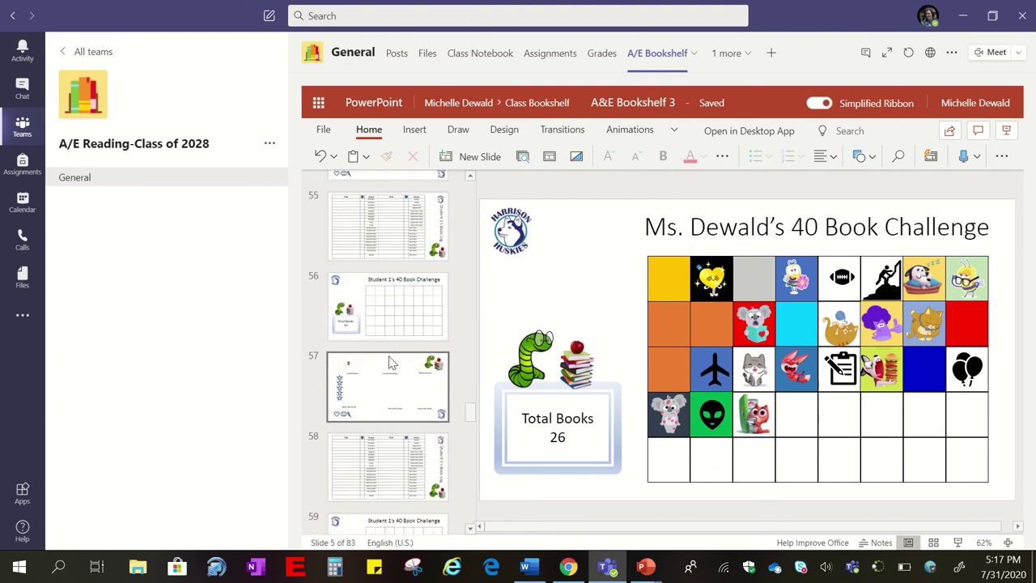
left_click_drag(471, 413, 475, 185)
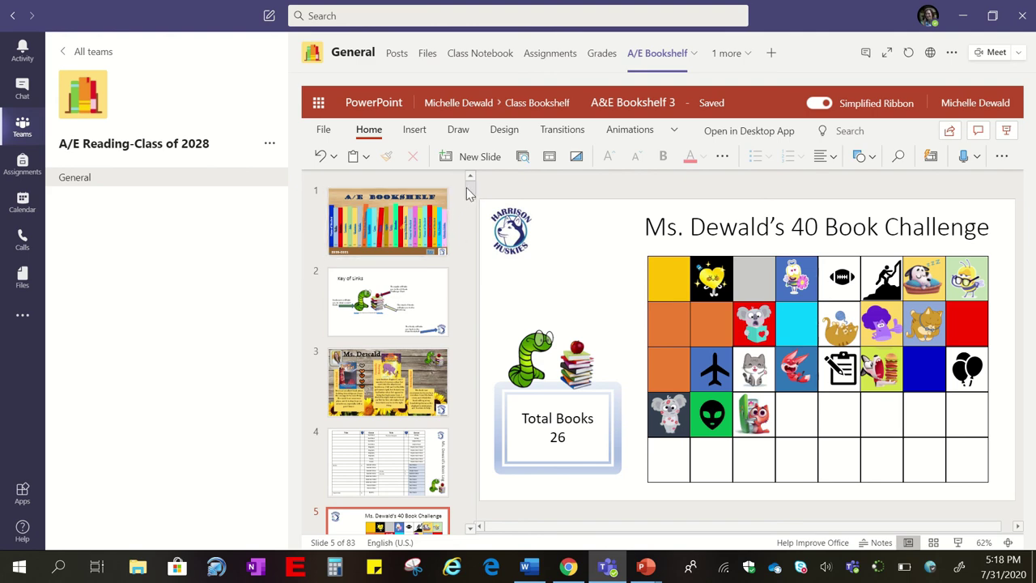
left_click_drag(467, 195, 471, 352)
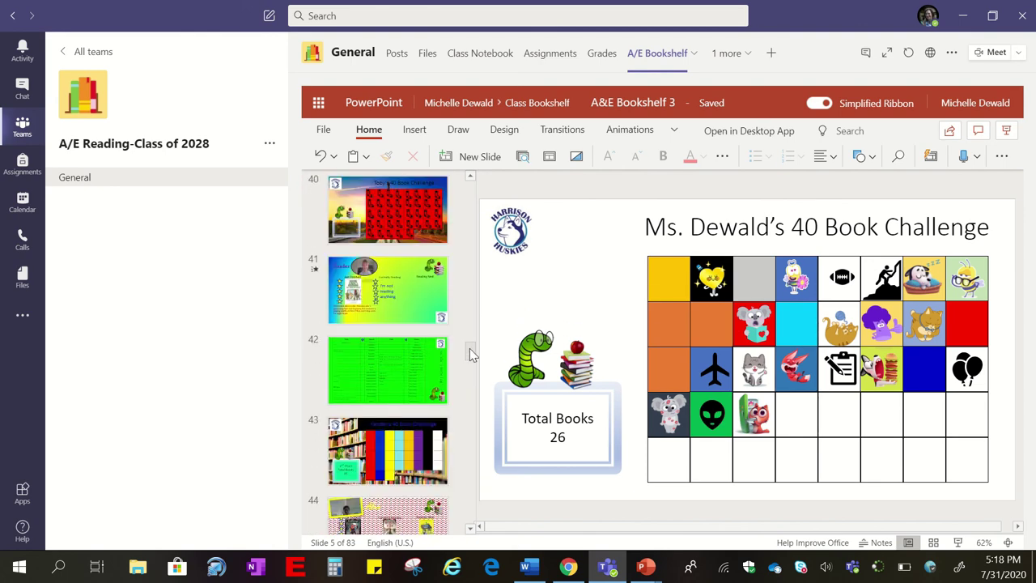
left_click(401, 451)
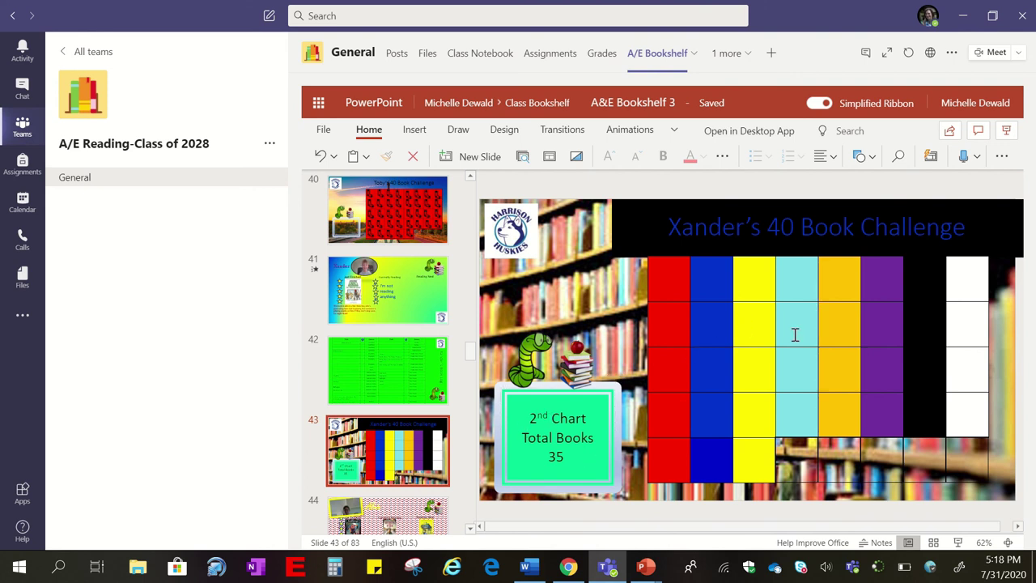
left_click_drag(531, 417, 587, 419)
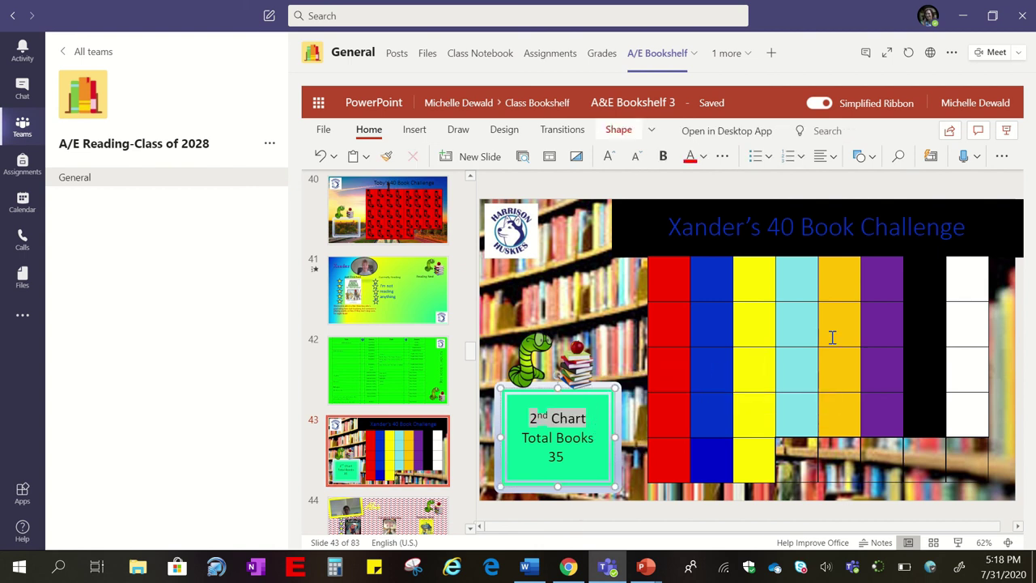
left_click(785, 366)
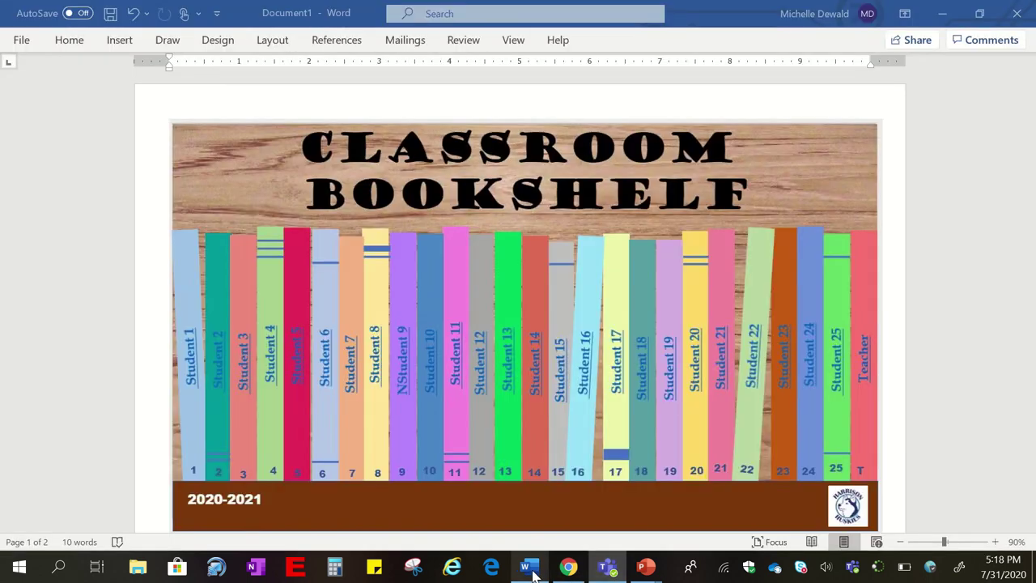
Bring the Classroom Bookshelf document forward in Word and scroll to page 2's contact line
left_click(528, 567)
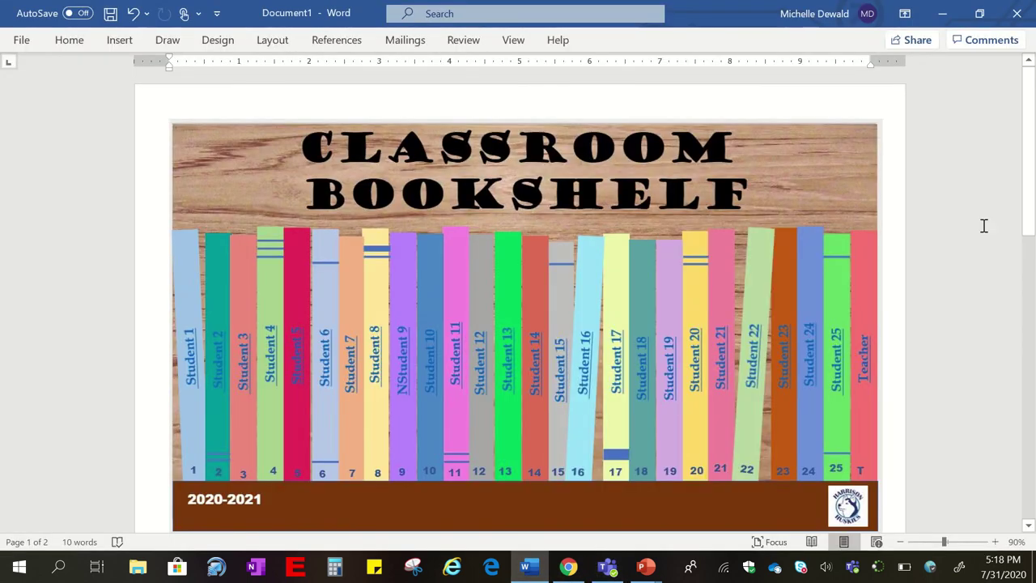
left_click_drag(1026, 180, 982, 416)
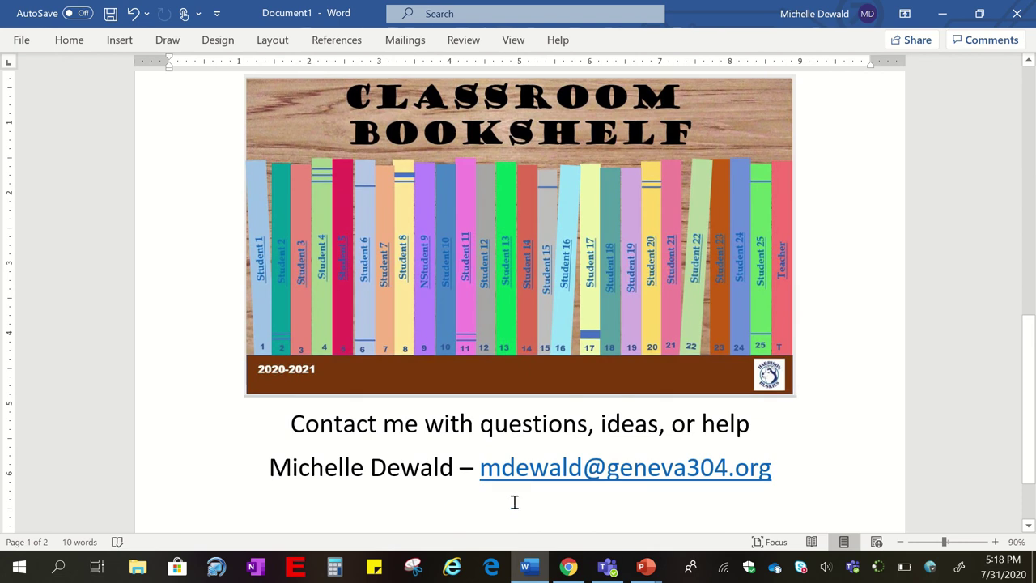